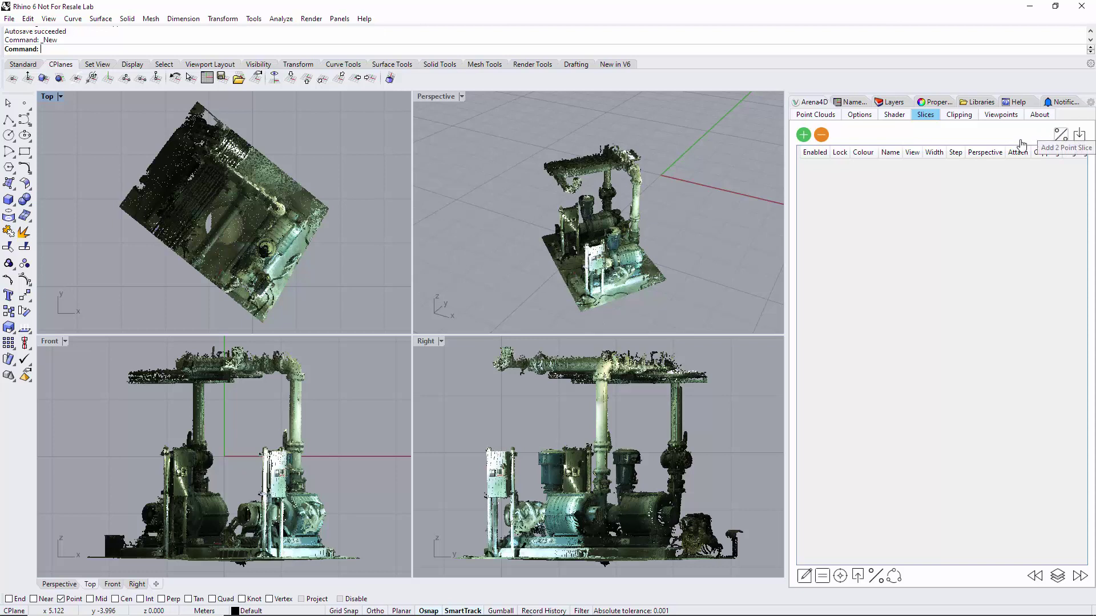
Make the Front viewport active while the point cloud's slice list is still empty
click(344, 370)
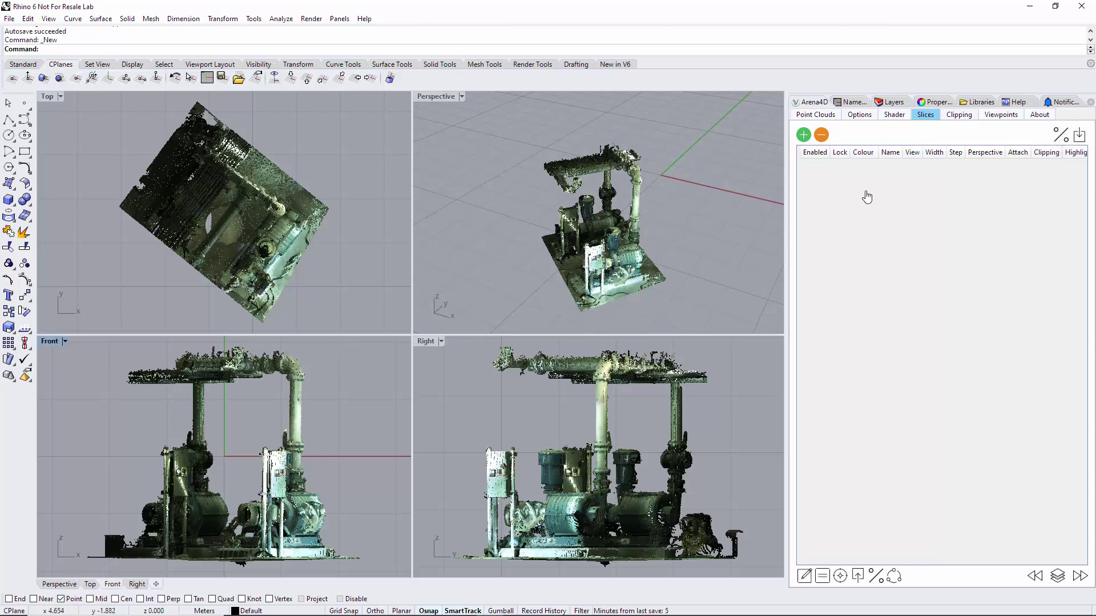
Add a 0.5-wide Front slice, drag it to a new depth, then disable it
click(804, 134)
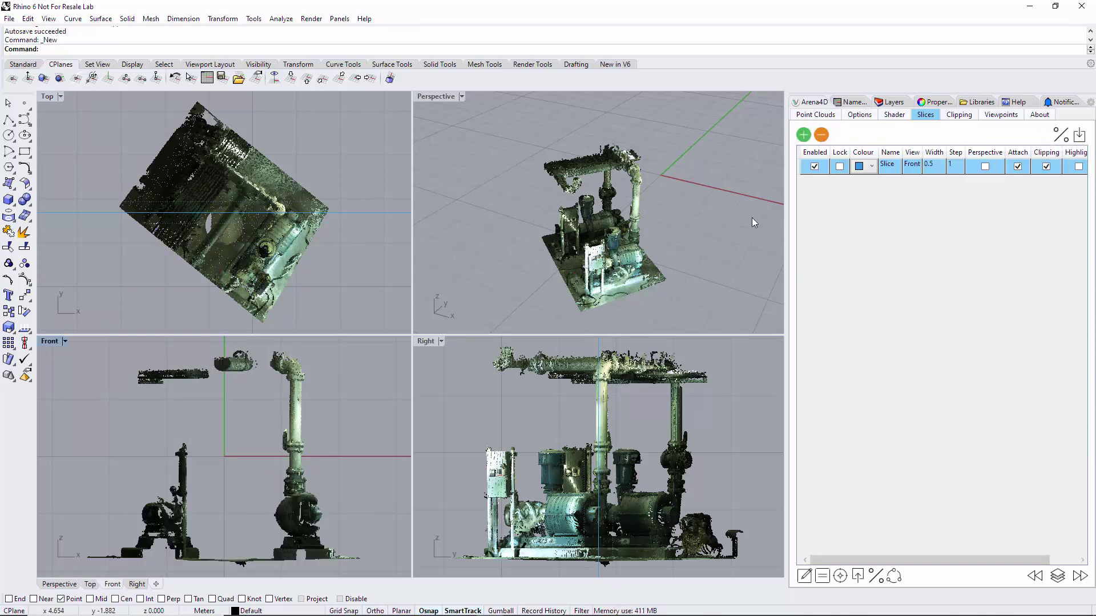
drag(323, 220, 319, 197)
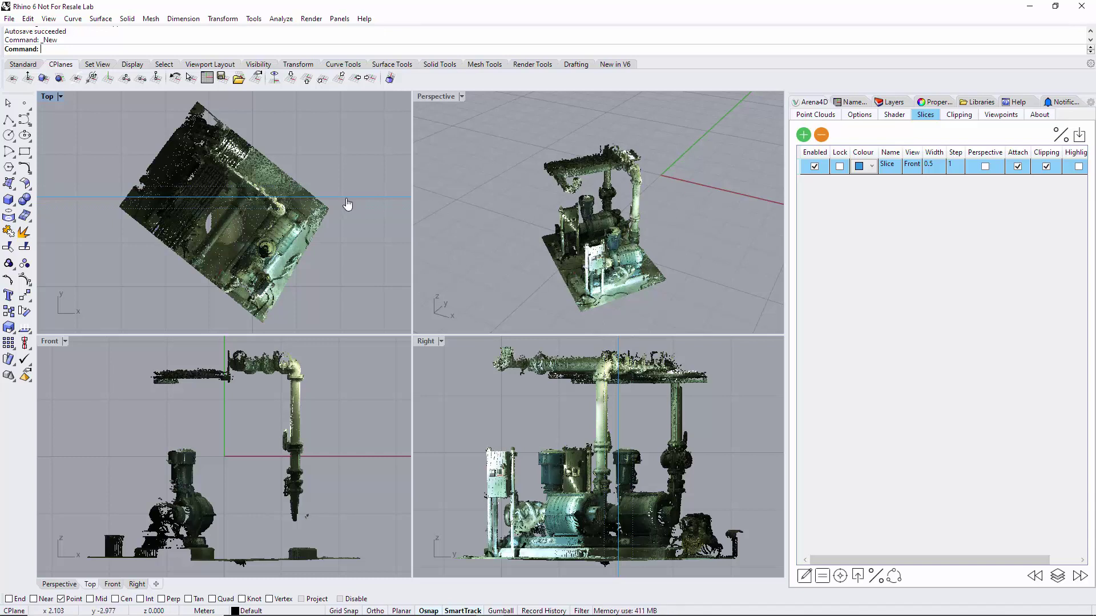
click(122, 372)
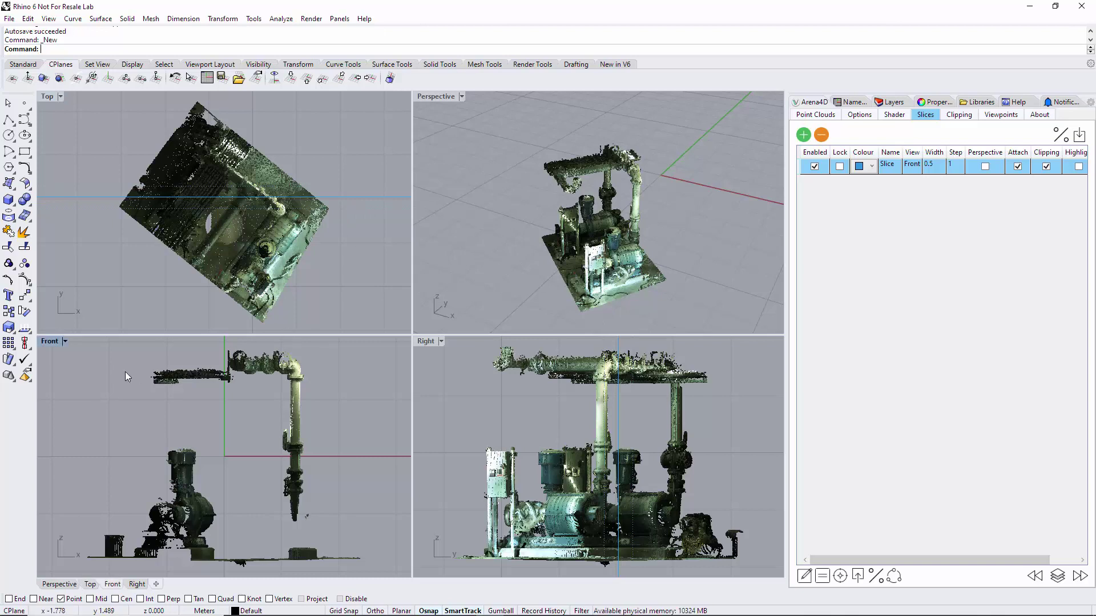
click(815, 167)
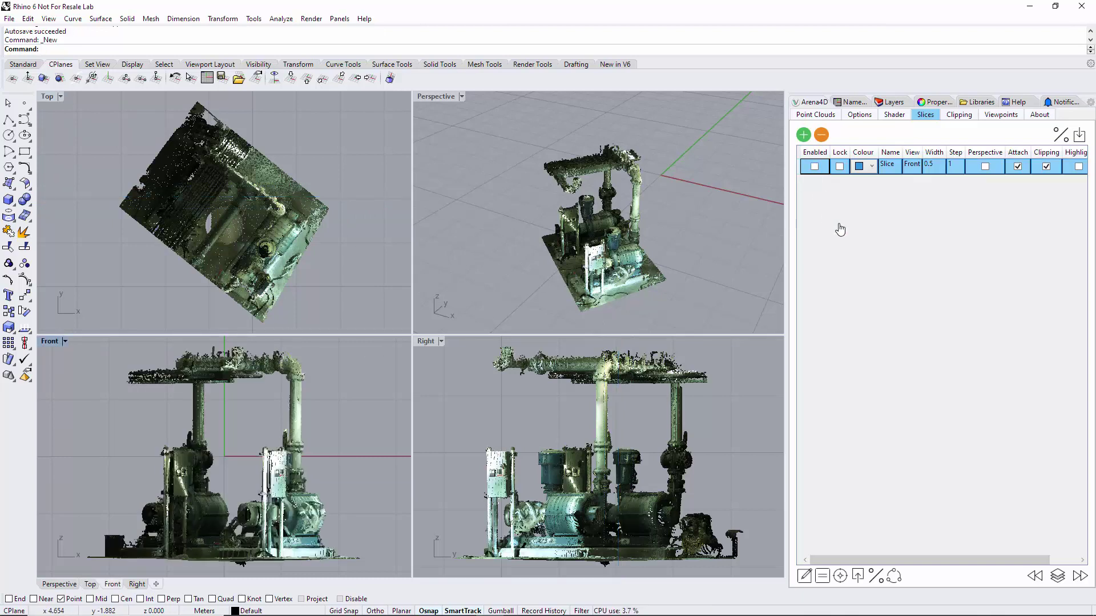
Add a two-point slice across the skid picked in the Top view, then orbit Perspective to inspect it
click(1060, 136)
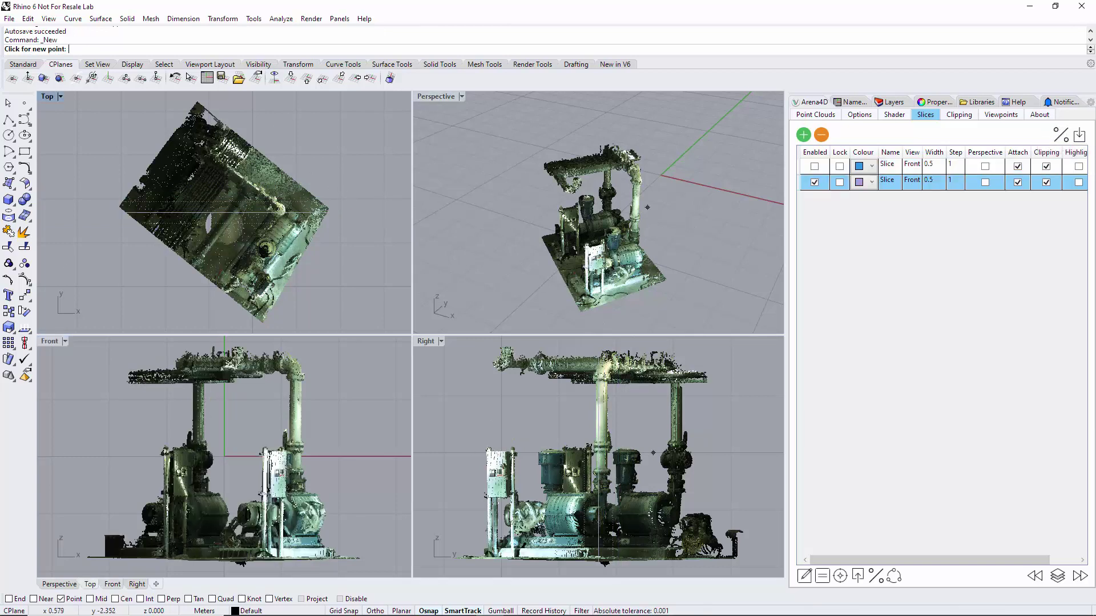
click(196, 121)
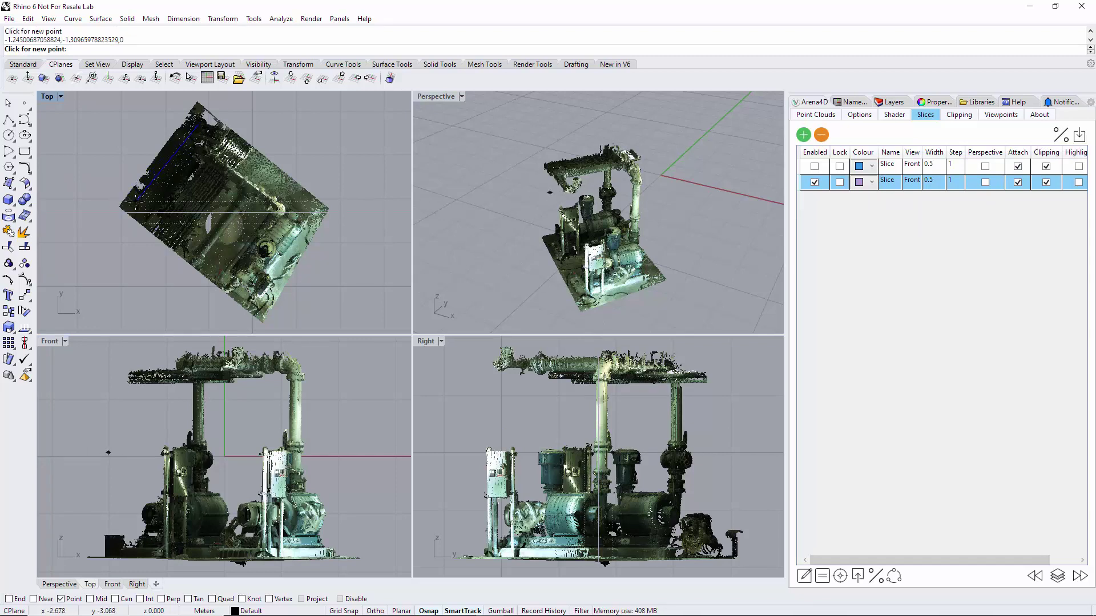
click(135, 203)
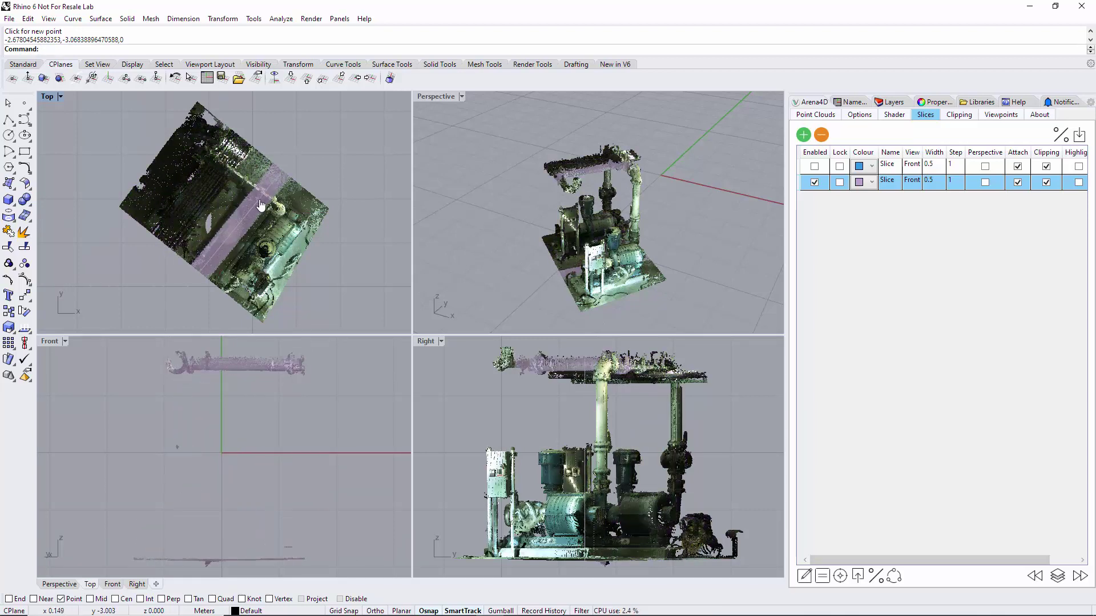
right_drag(512, 270, 434, 257)
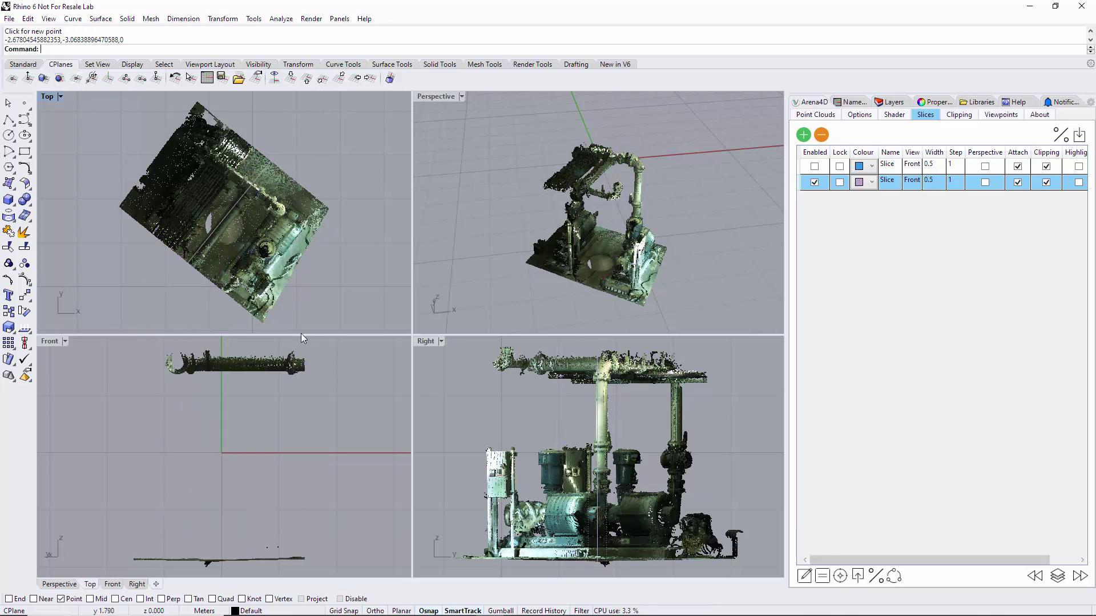
Use Position Slice to move the second slice to a new point on the skid
click(283, 235)
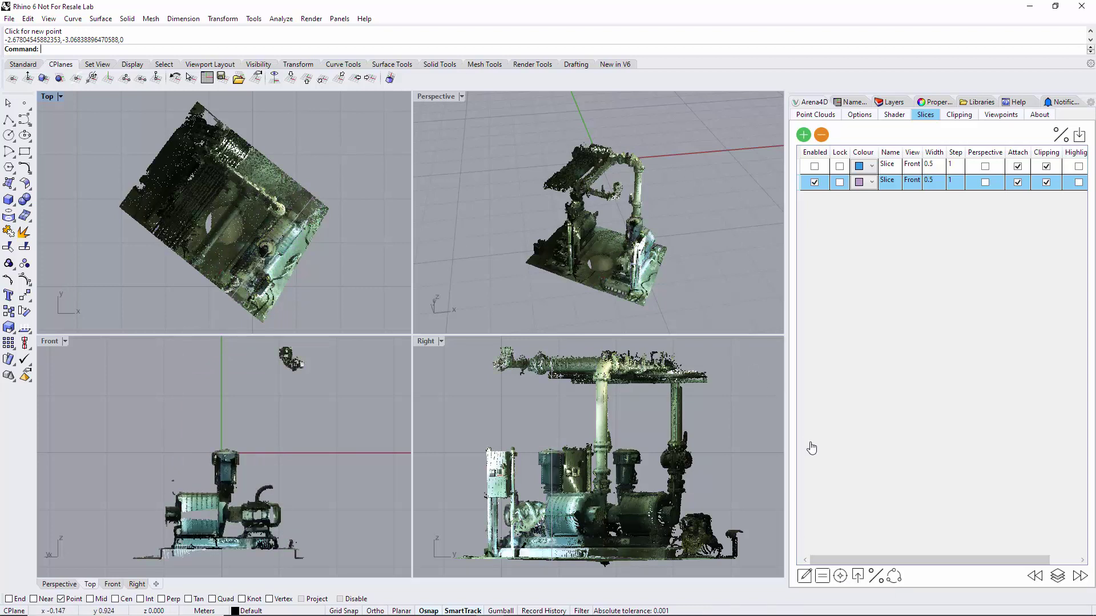
click(841, 577)
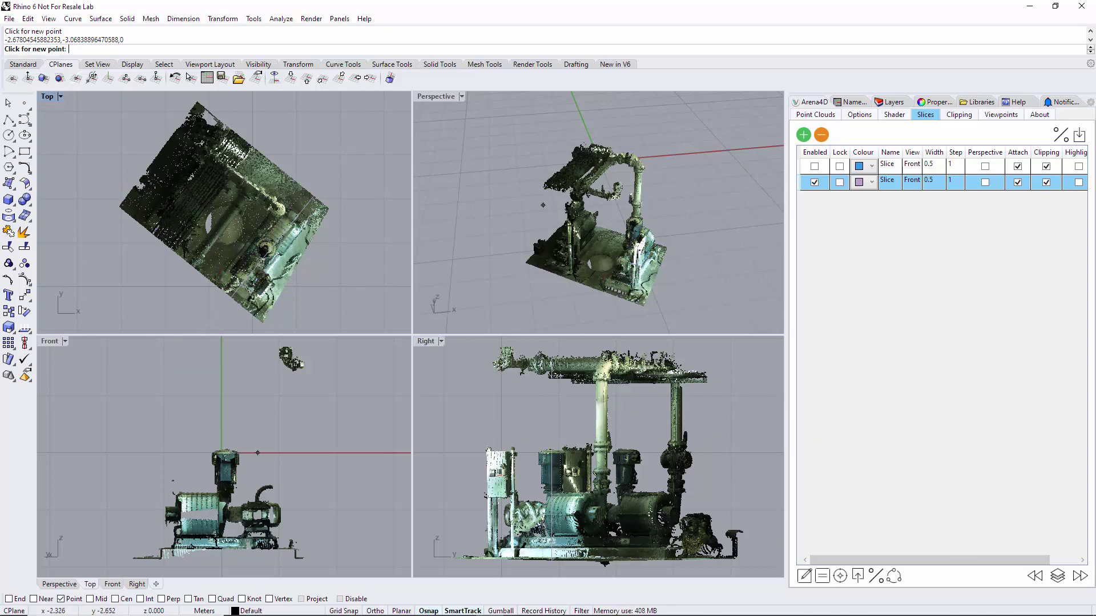
click(198, 452)
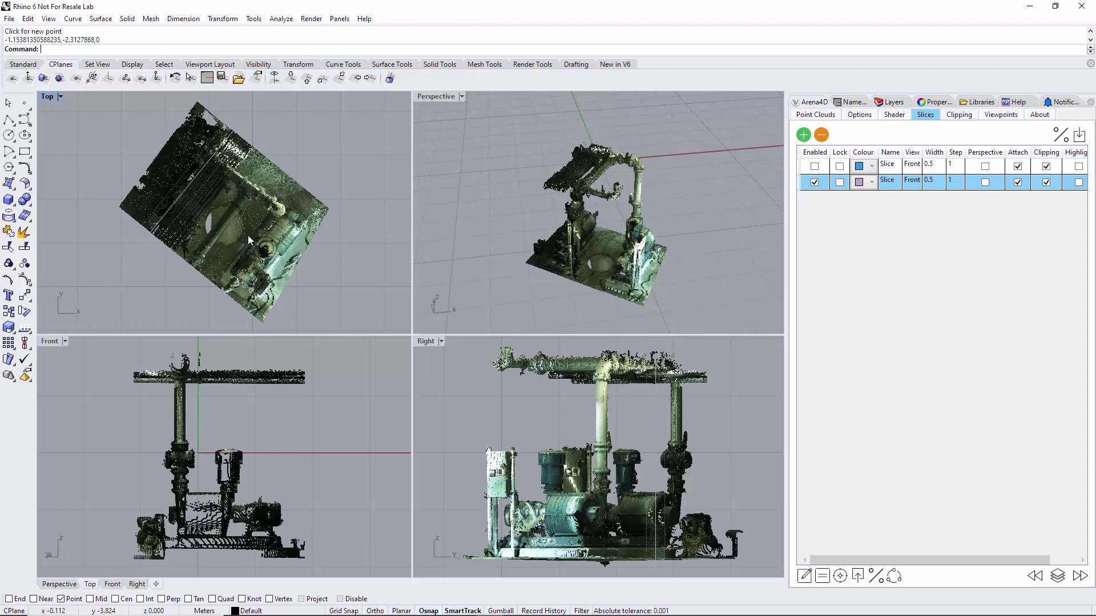
scroll(250, 239, down, 10)
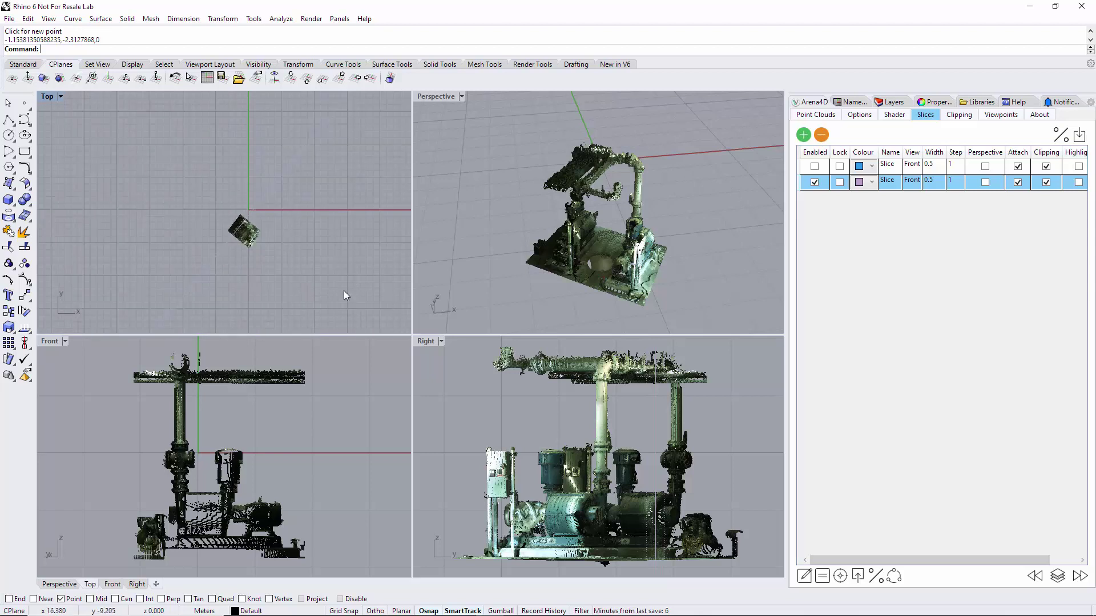
scroll(247, 242, up, 7)
scroll(264, 197, up, 3)
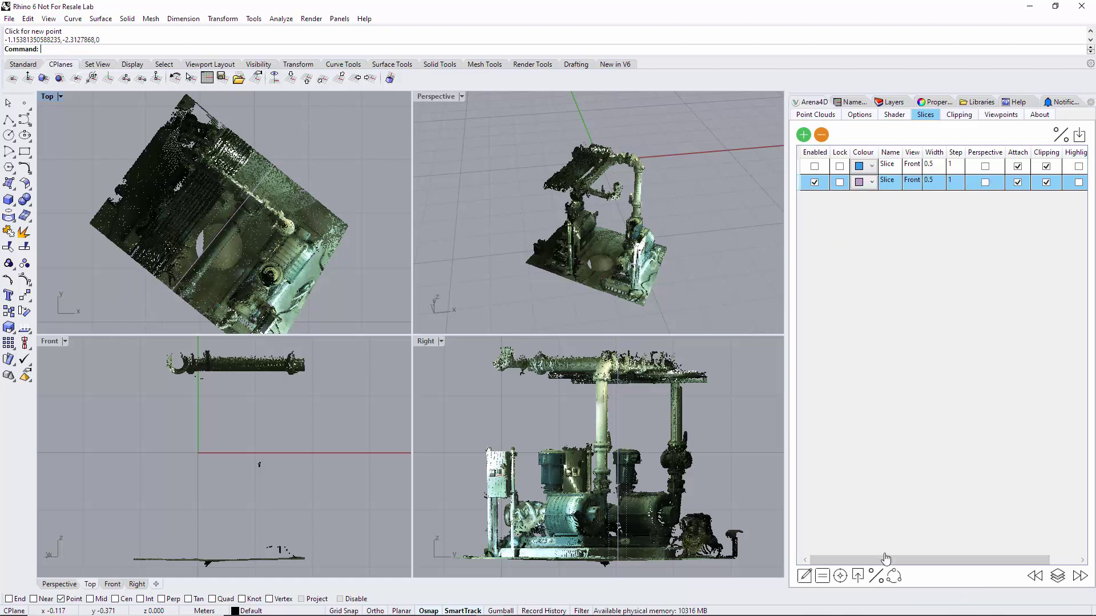
Place the second slice through a new Top-view point and orbit Perspective slightly downward
click(877, 575)
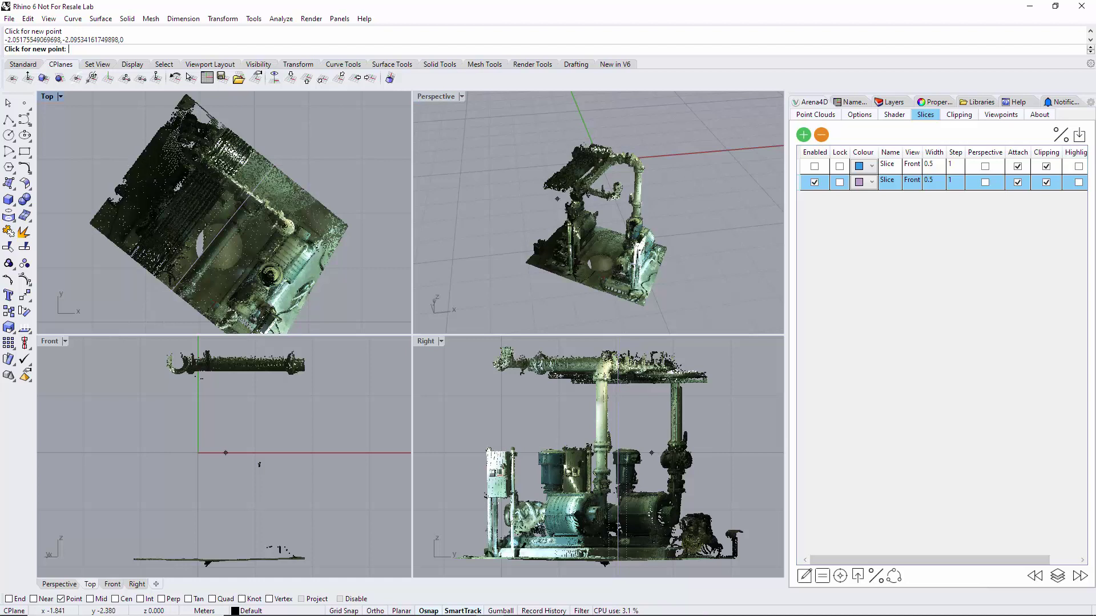
click(230, 251)
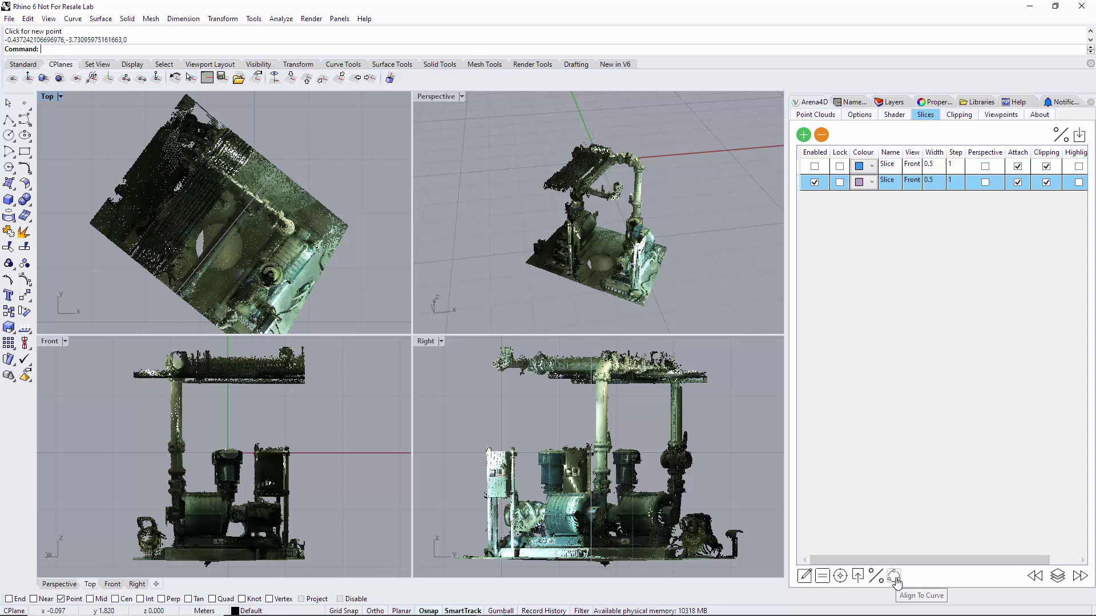
mouse_move(683, 241)
right_down()
mouse_move(692, 279)
mouse_move(685, 251)
right_up()
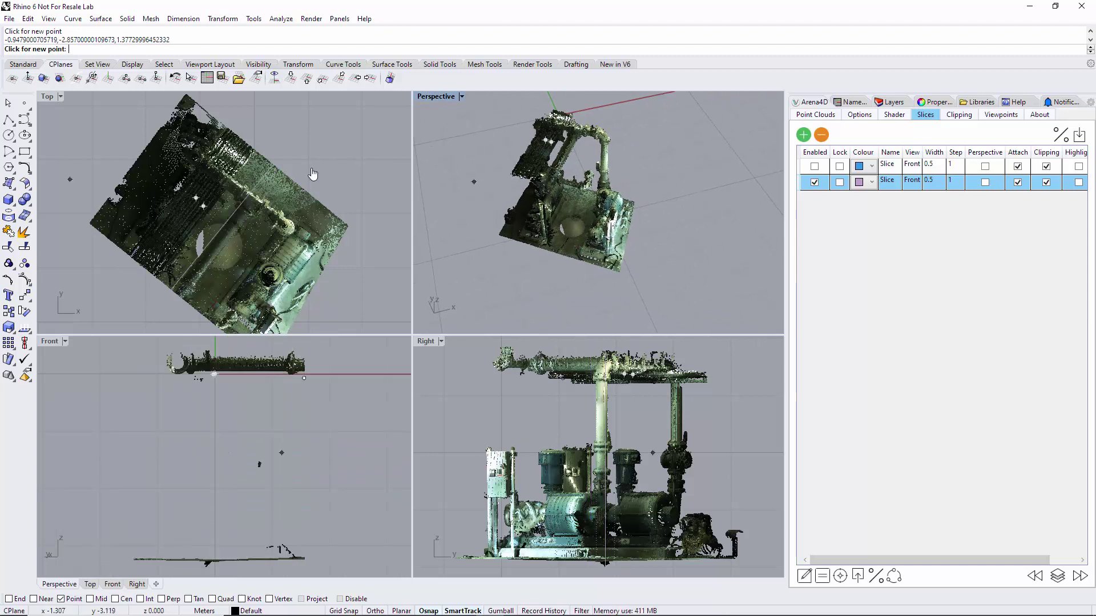
Draw a four-point curve along the cloud's bottom edge in Perspective
click(25, 119)
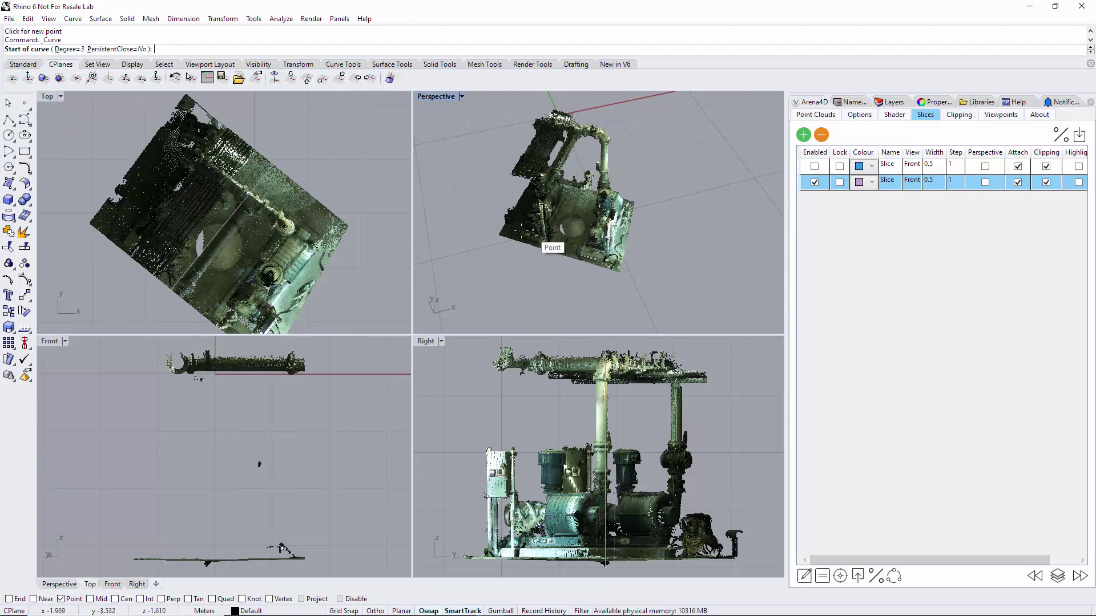
click(502, 234)
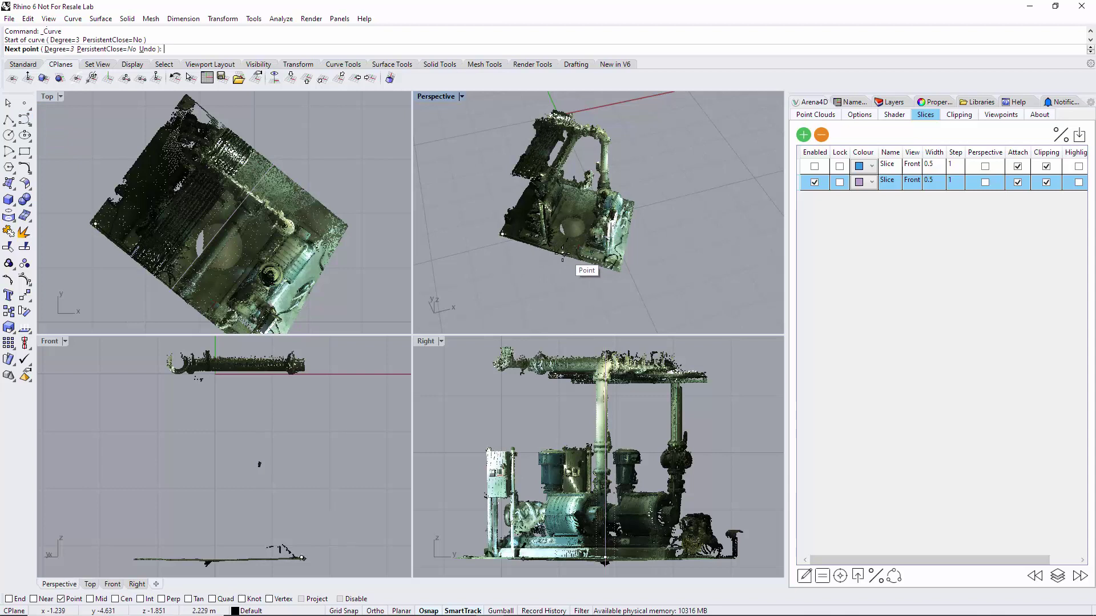
click(563, 251)
click(620, 241)
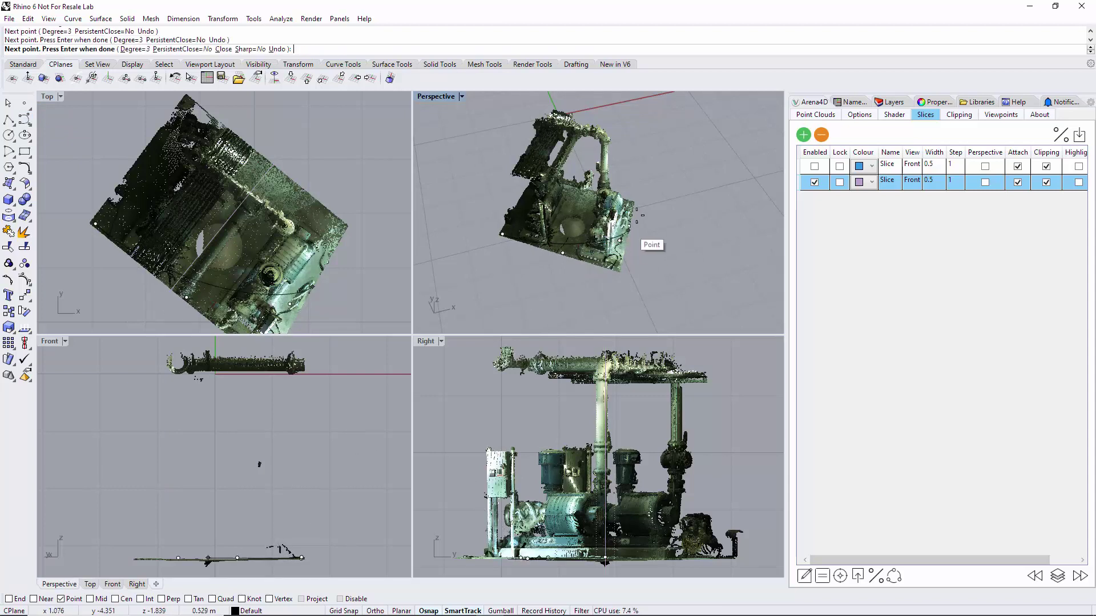
click(633, 204)
key(Return)
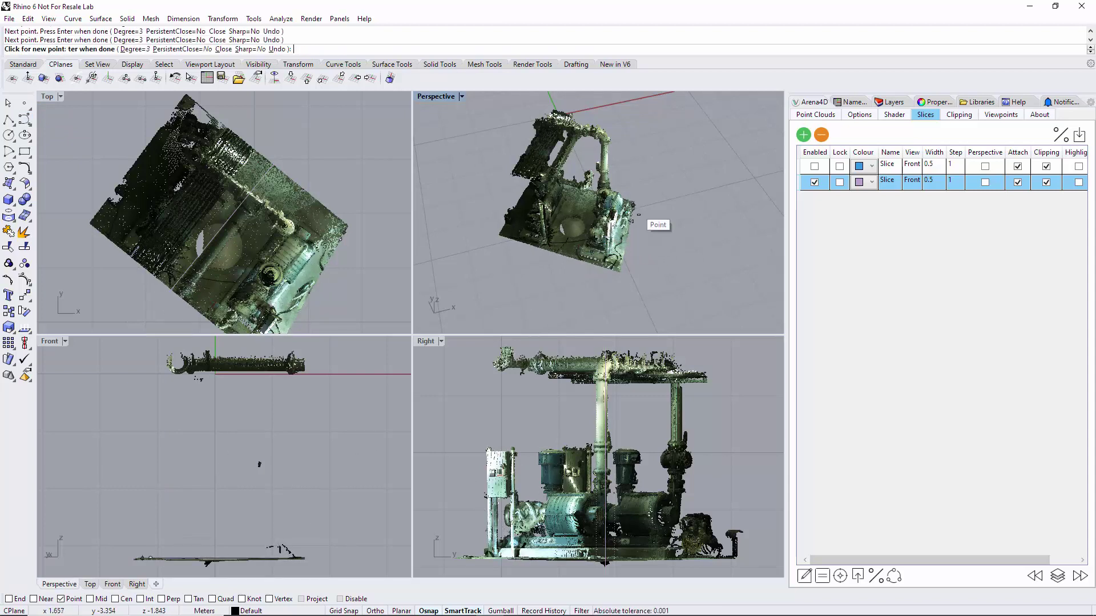
key(Escape)
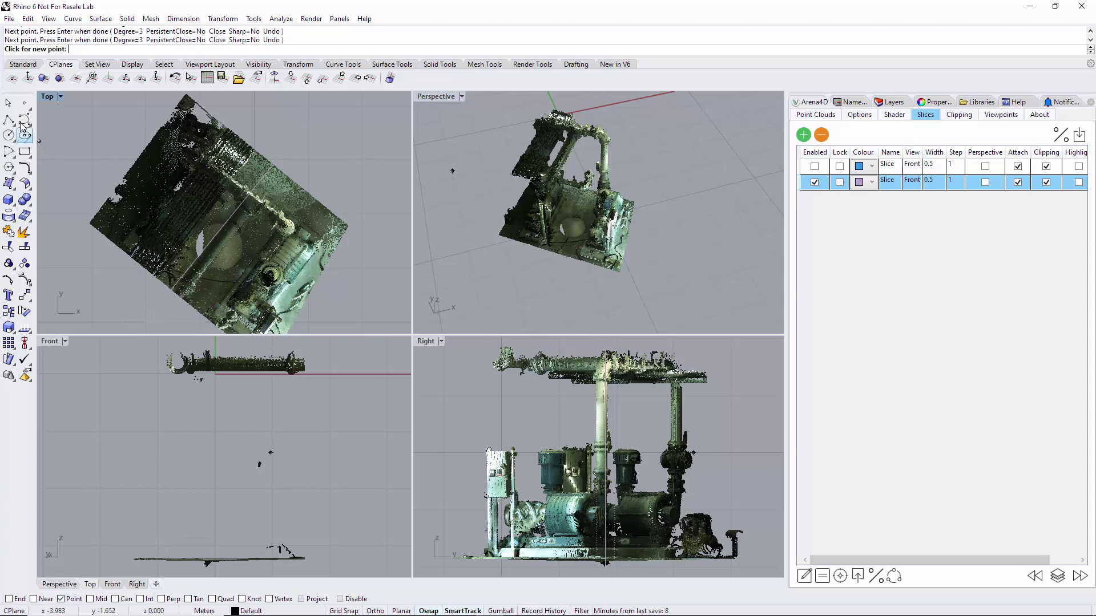
Select the new curve, orbit Perspective side-on, and slide the slice band across the skid
click(570, 240)
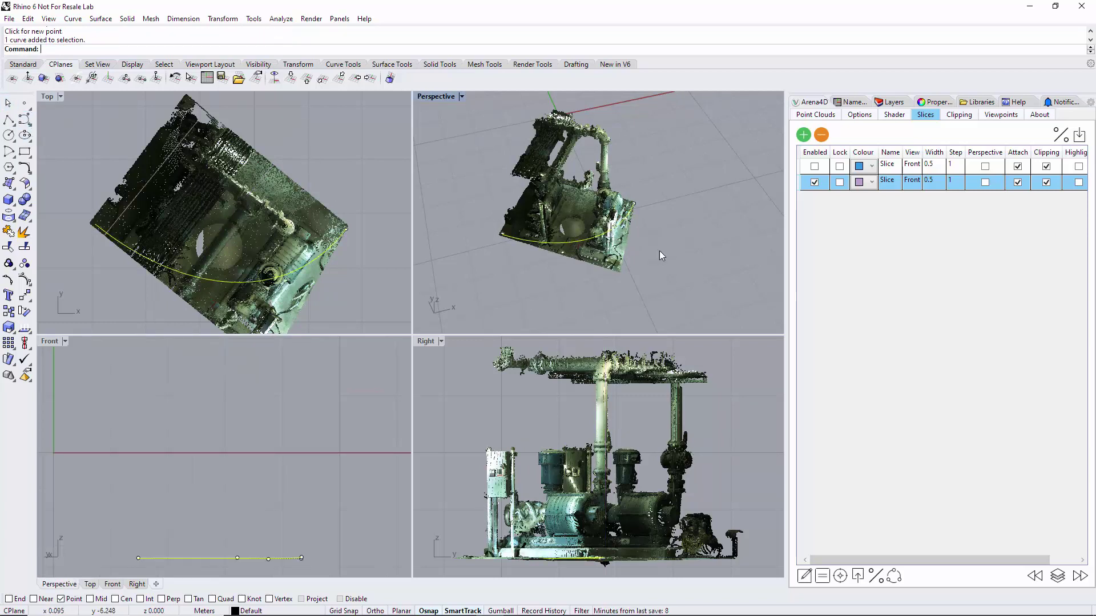
right_drag(707, 283, 722, 241)
drag(278, 262, 234, 206)
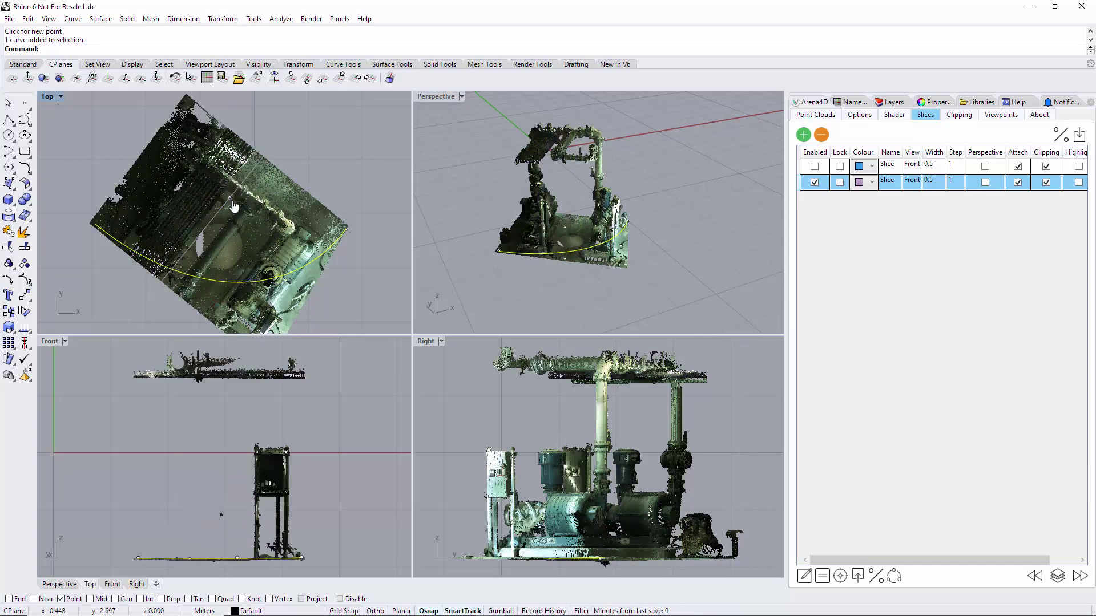
Align the second slice to the bottom-edge curve and slide it to the skid's outer edge
click(521, 271)
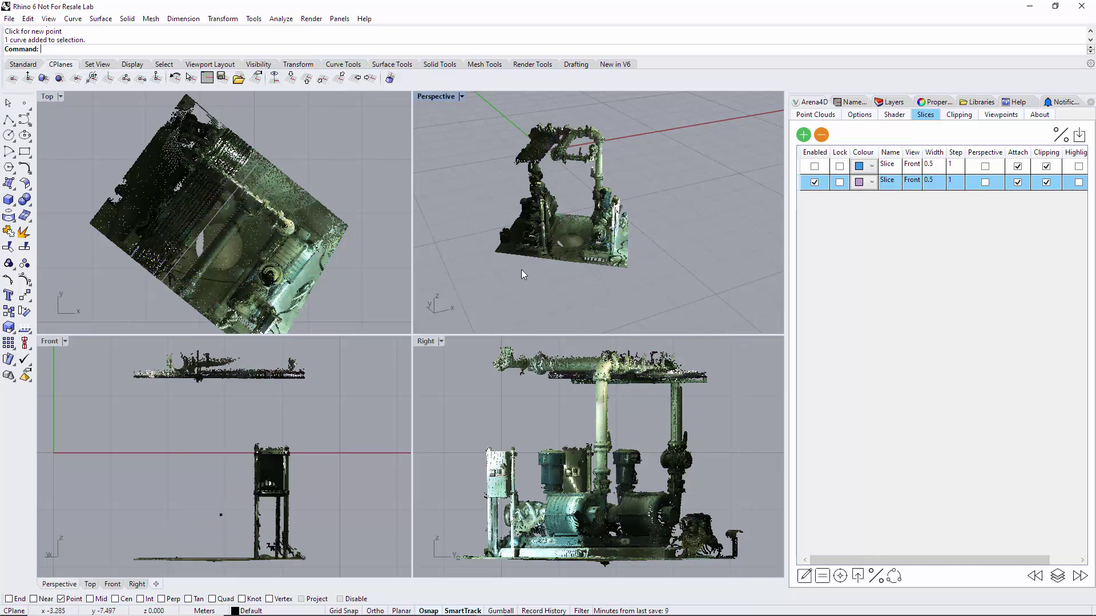
click(570, 249)
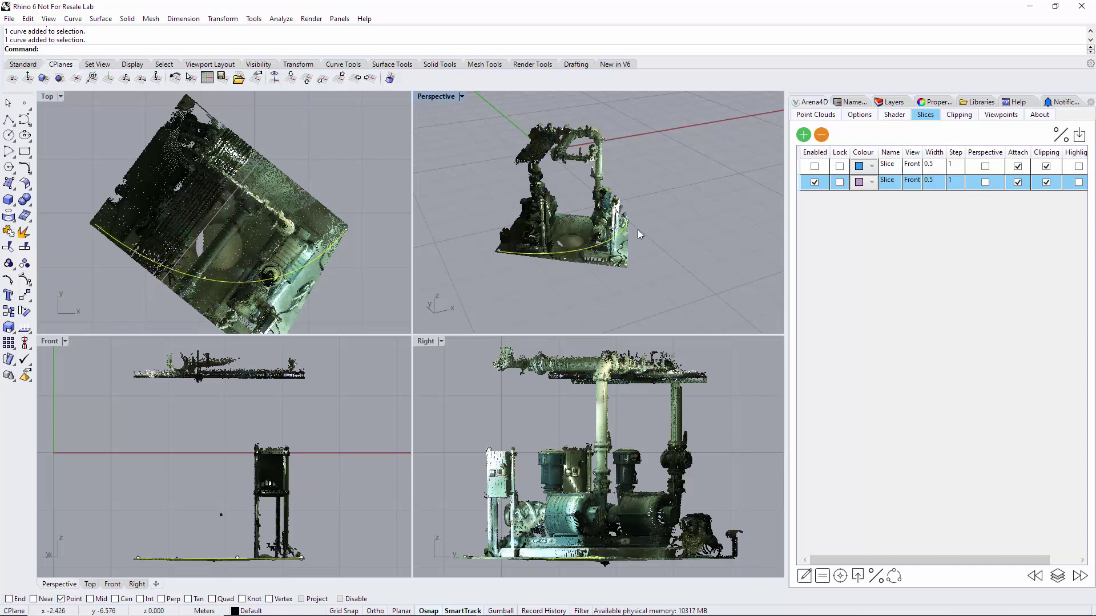
click(569, 310)
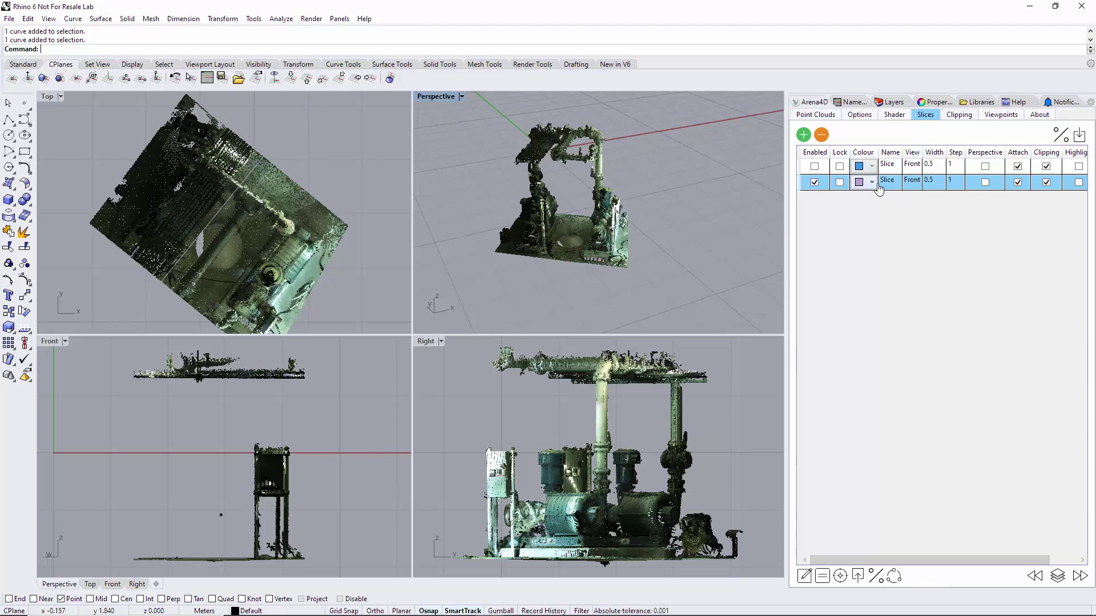
click(894, 577)
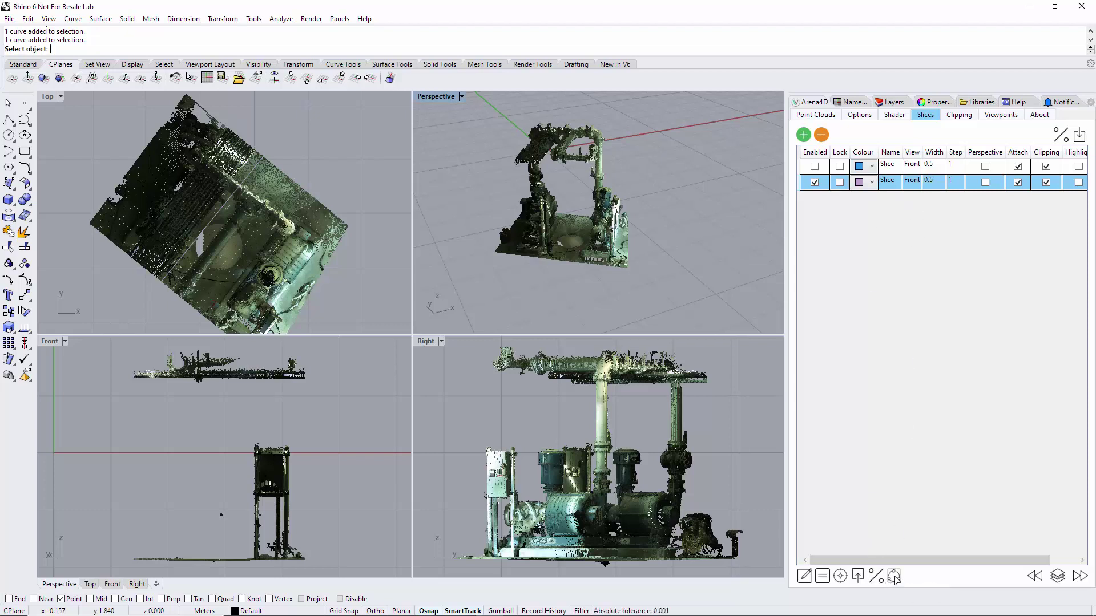
click(564, 255)
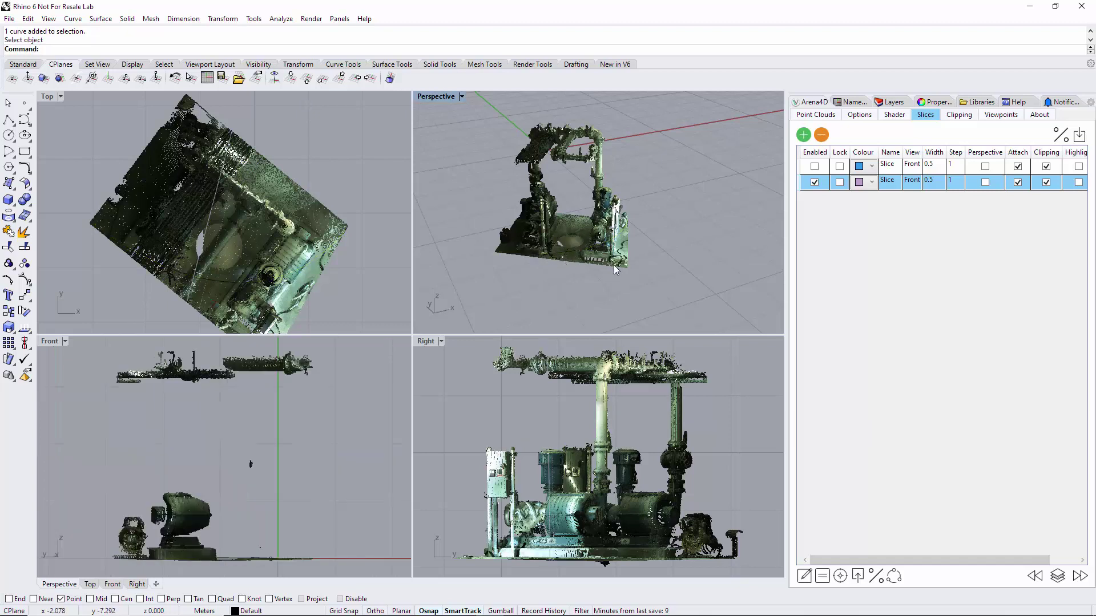
click(565, 252)
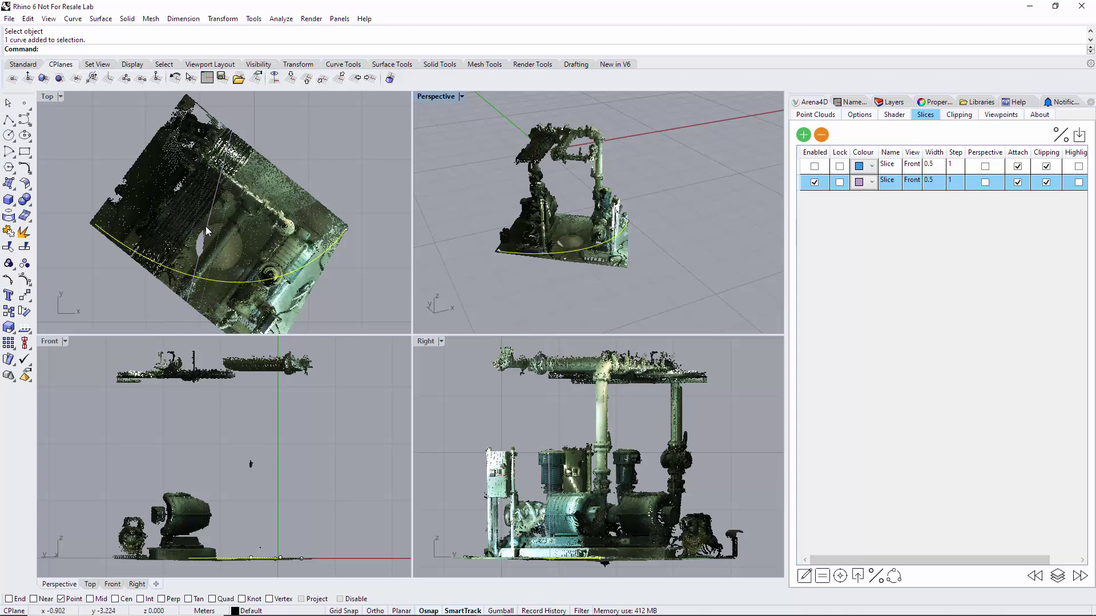
drag(204, 229, 126, 228)
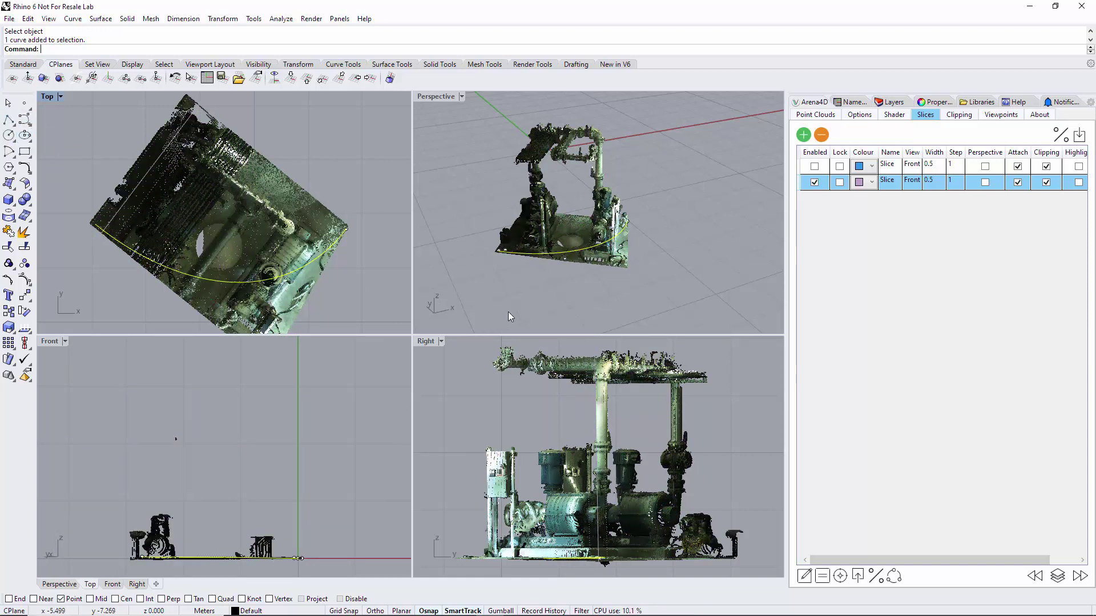
Draw a two-point polyline along the skid's lower-left edge in the Top view
click(9, 120)
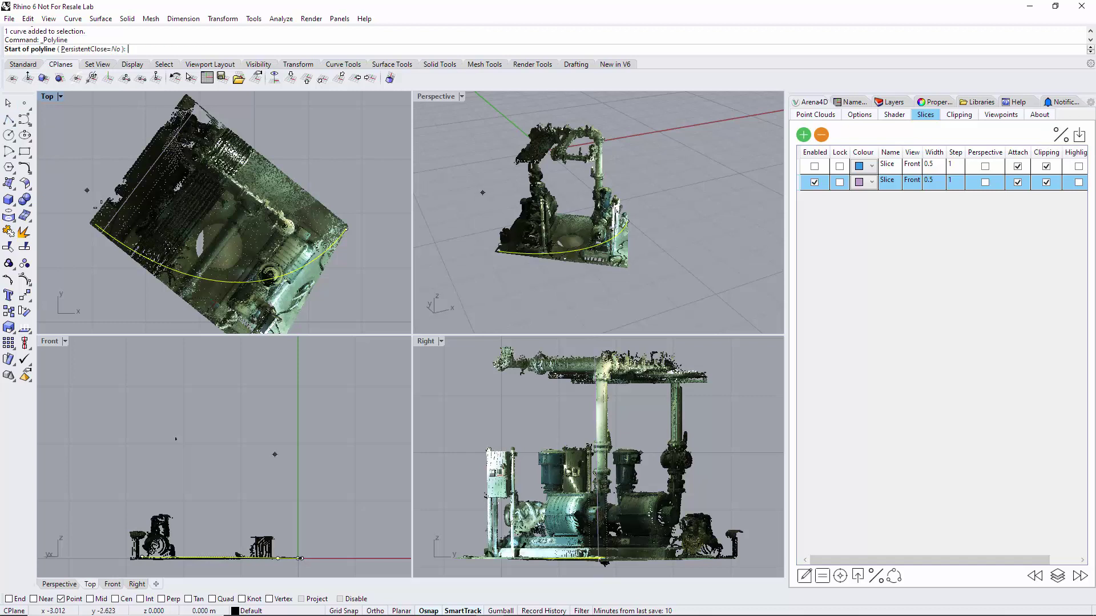
click(97, 220)
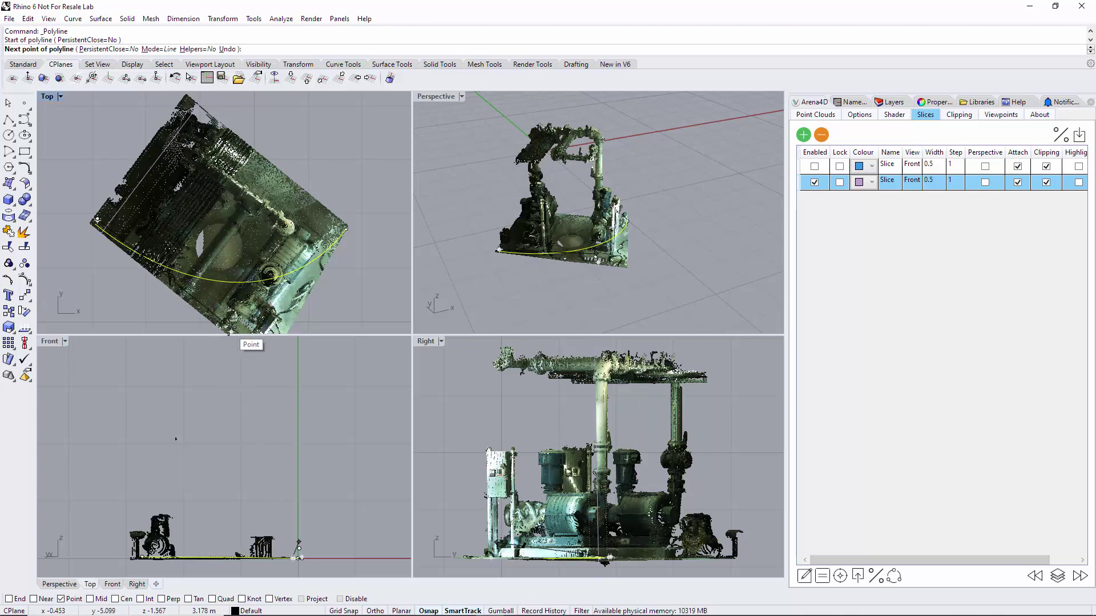
click(228, 330)
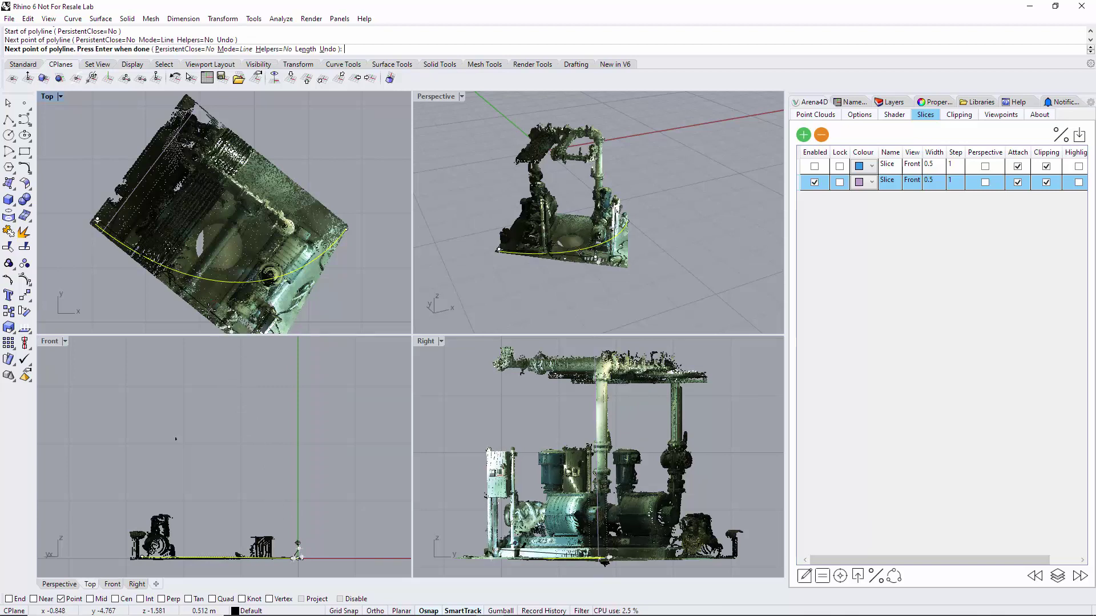
key(Return)
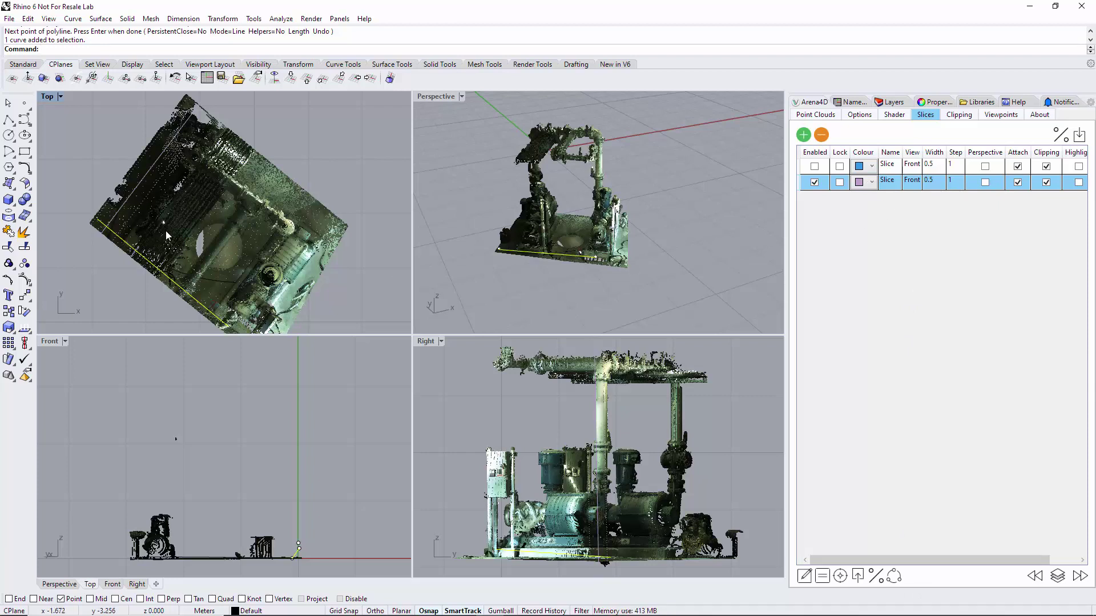
Align the front slice to the edge polyline, check it in Top view, then delete the polyline
click(895, 576)
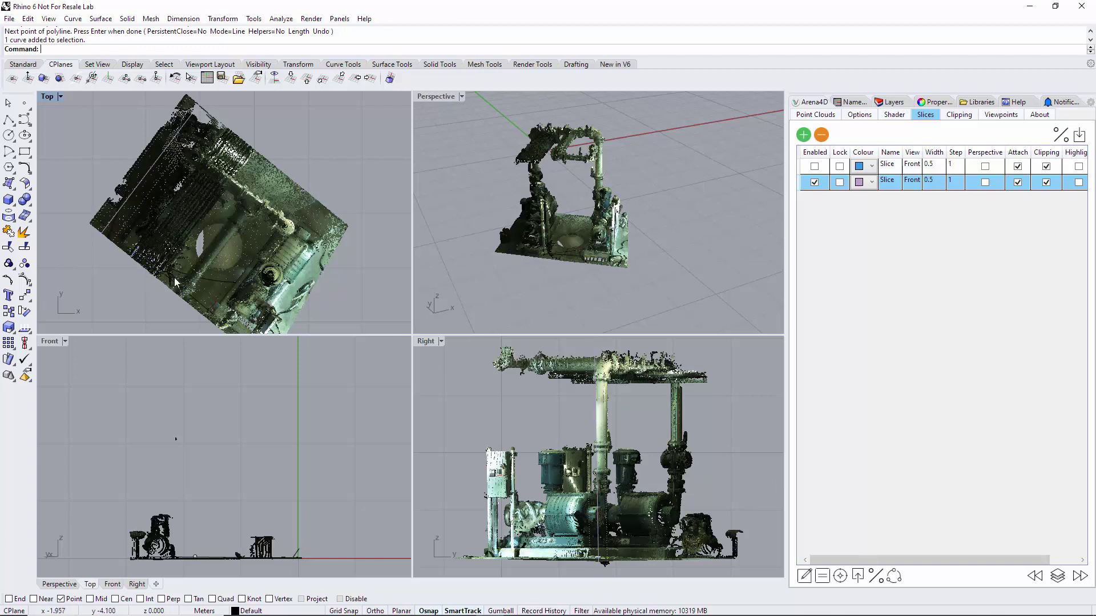
click(895, 577)
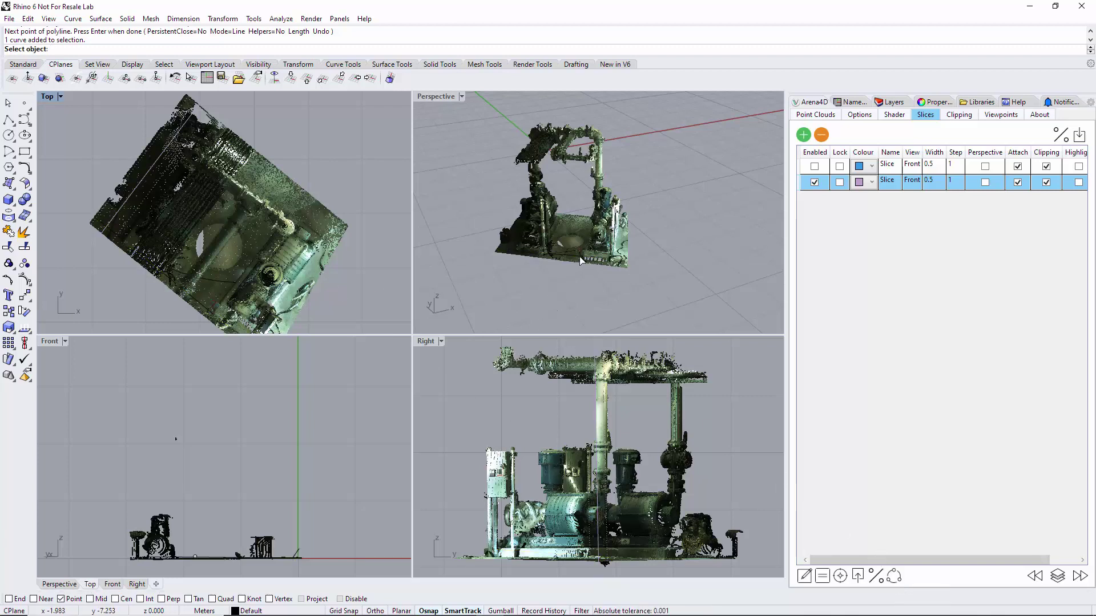
click(594, 259)
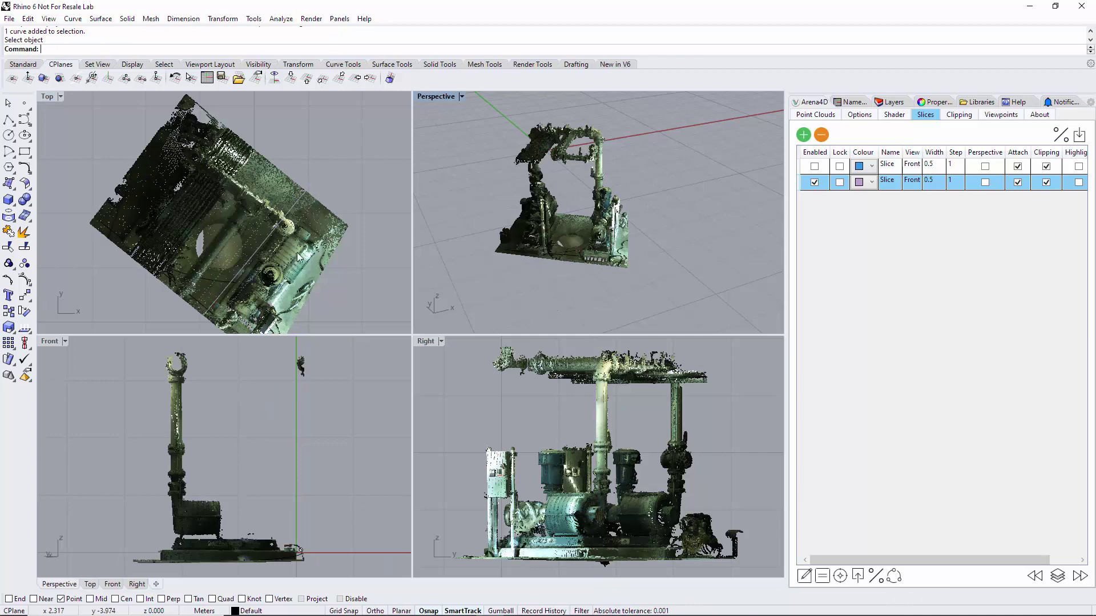
click(261, 253)
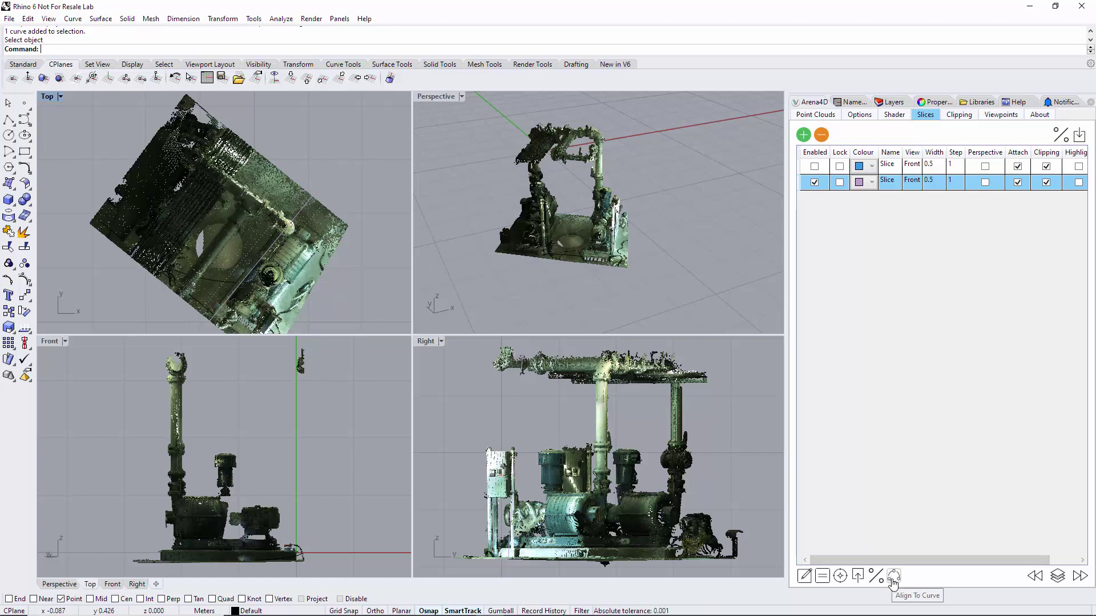
key(Delete)
key(Delete)
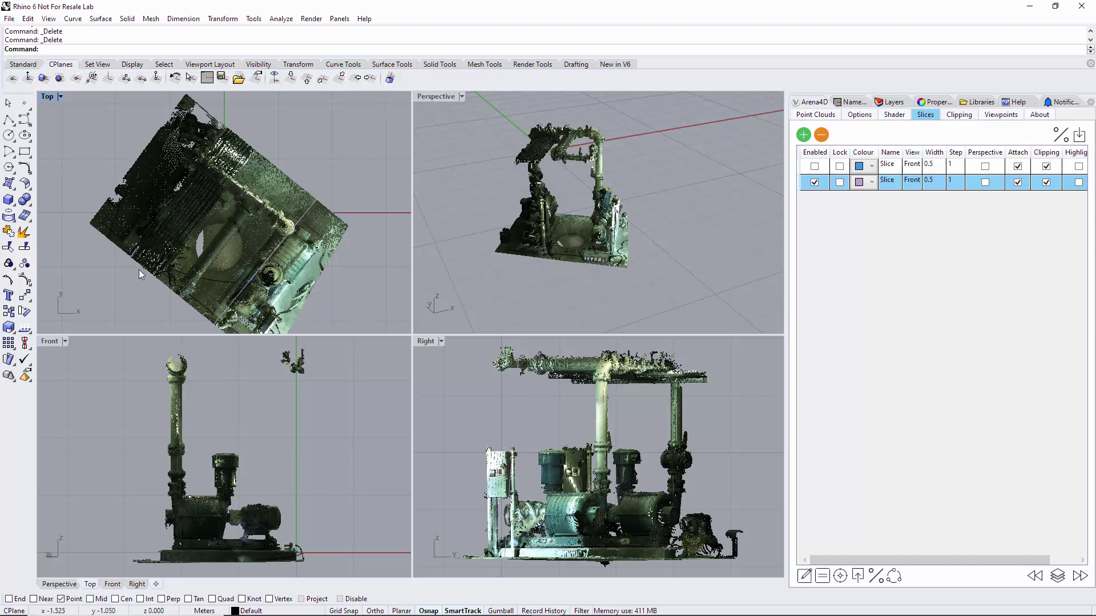
Add a 0.5-wide Top slice and disable the Front slice so only the new one shows
click(804, 135)
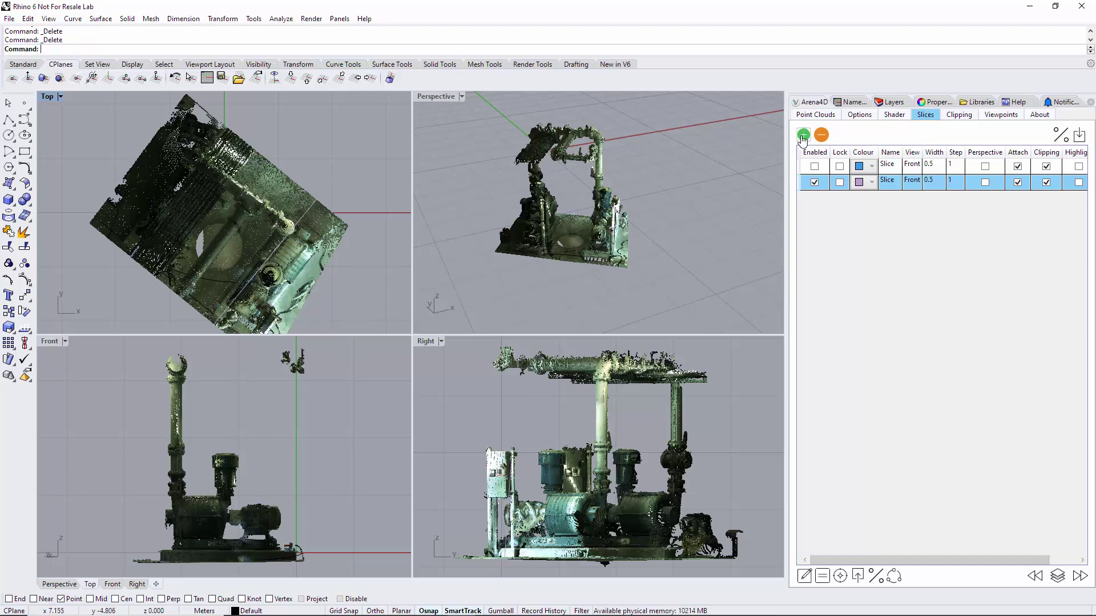
click(814, 183)
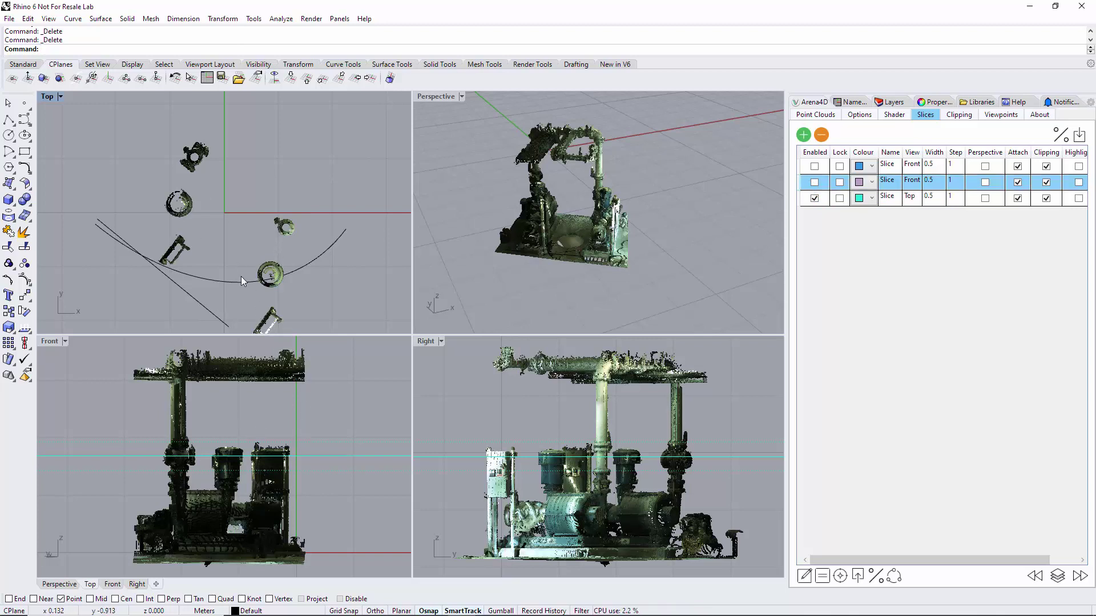
click(337, 461)
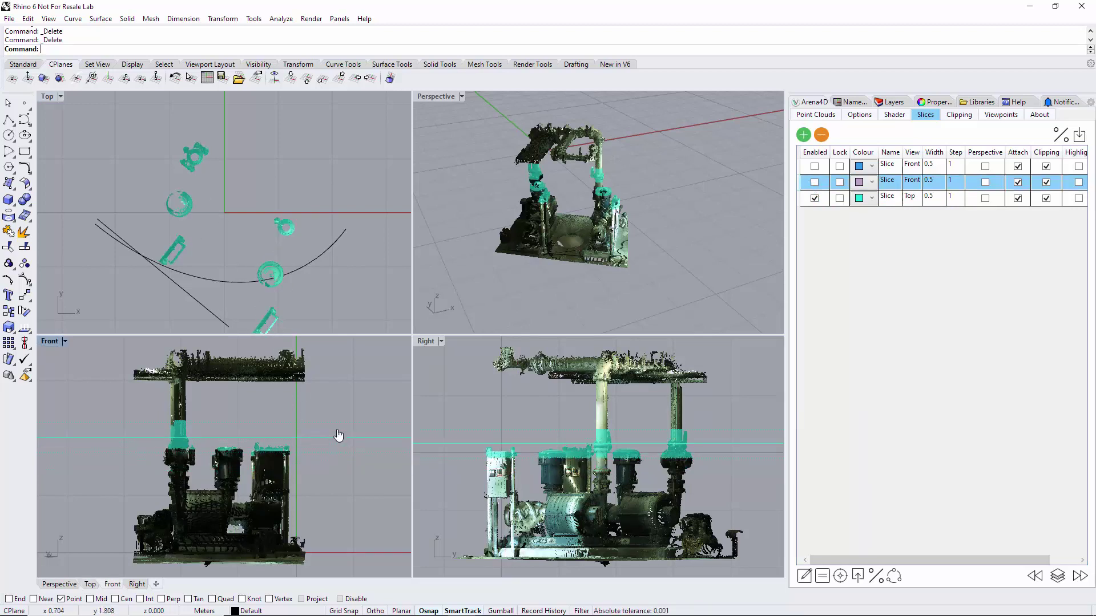
key(Escape)
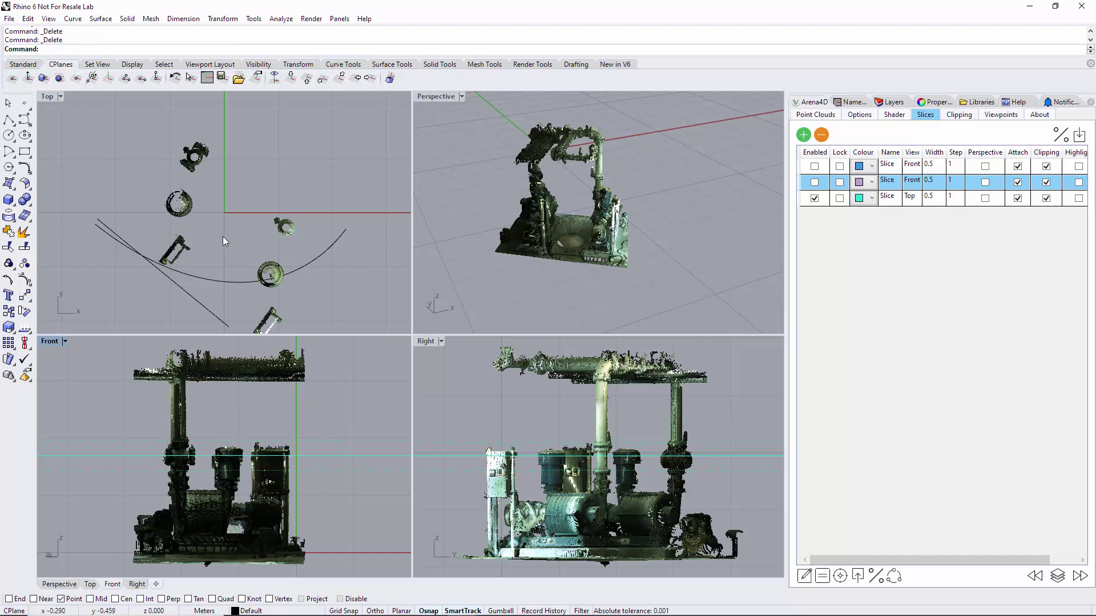
Delete the leftover arc curve and pan the Top view to frame the sections
click(231, 282)
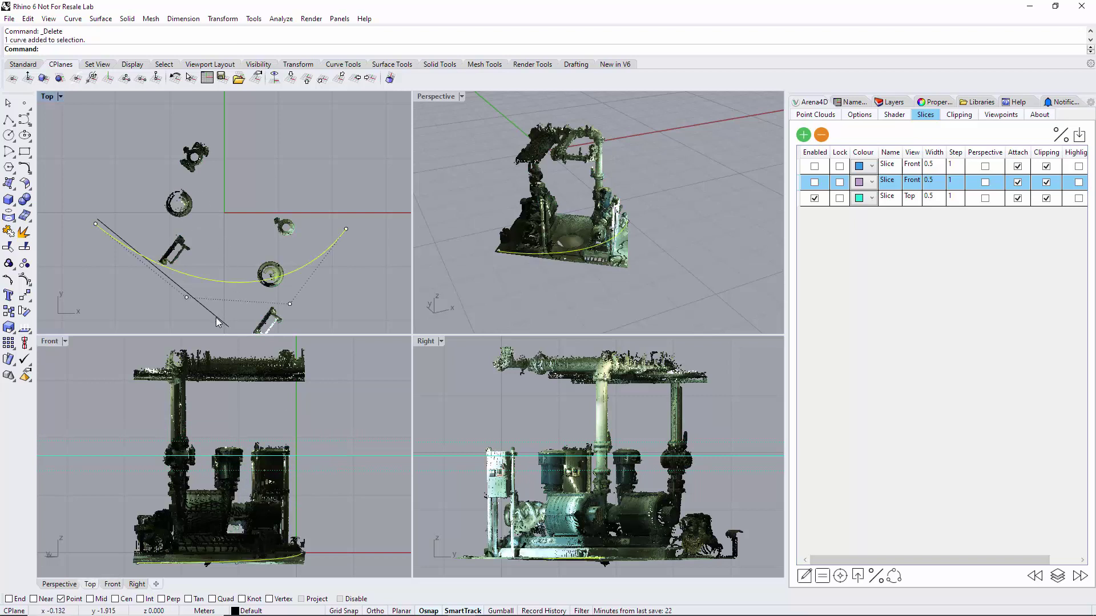
key(Delete)
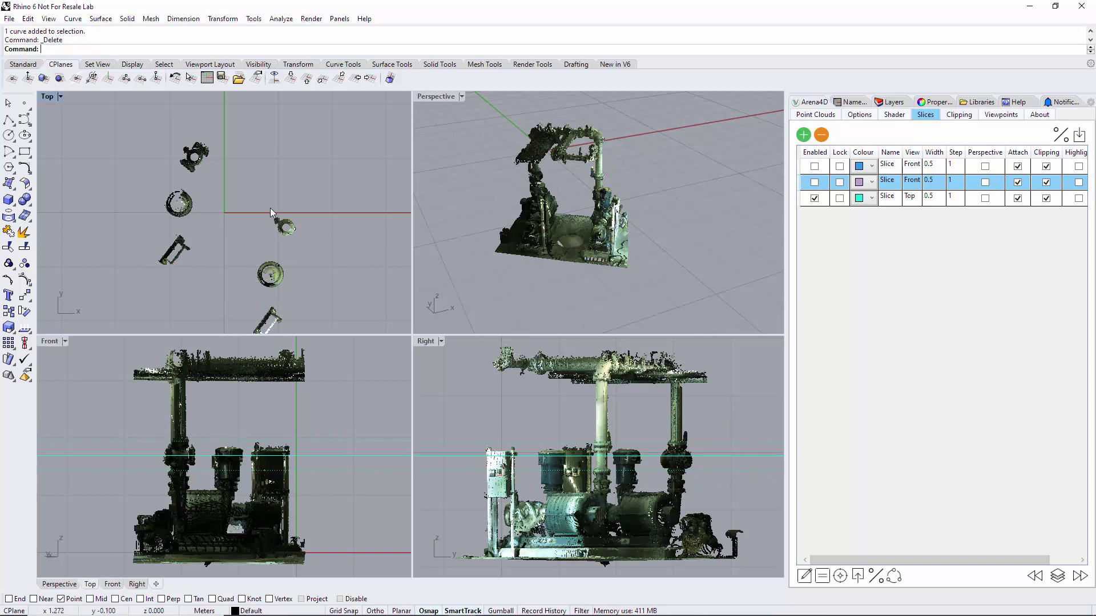
right_drag(231, 235, 235, 205)
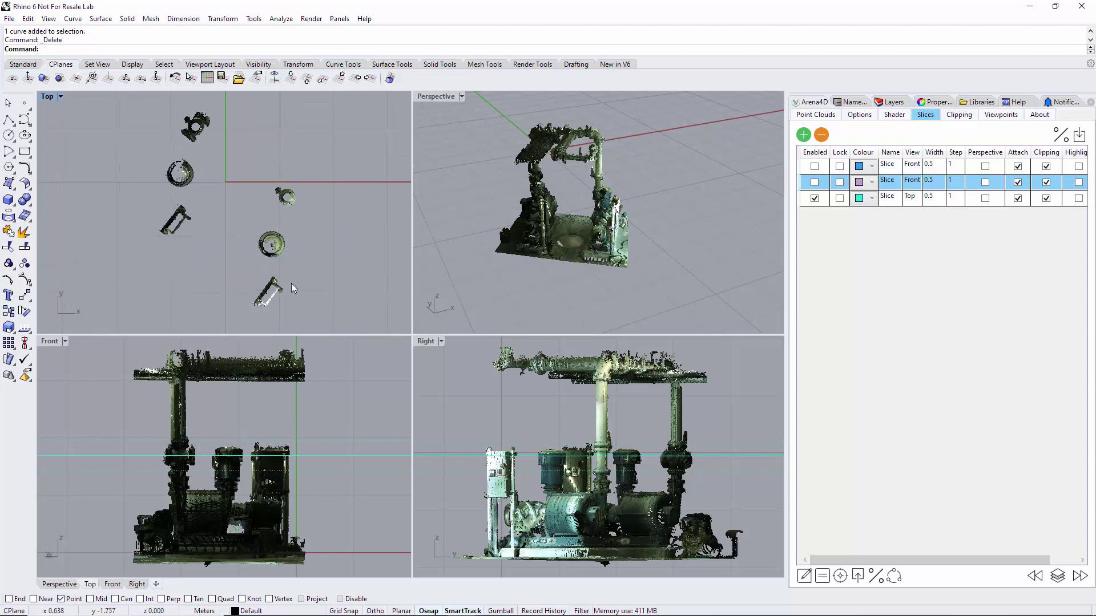
Maximize the Top view and generate section curves from the top slice, deleting and regenerating them once
double_click(47, 98)
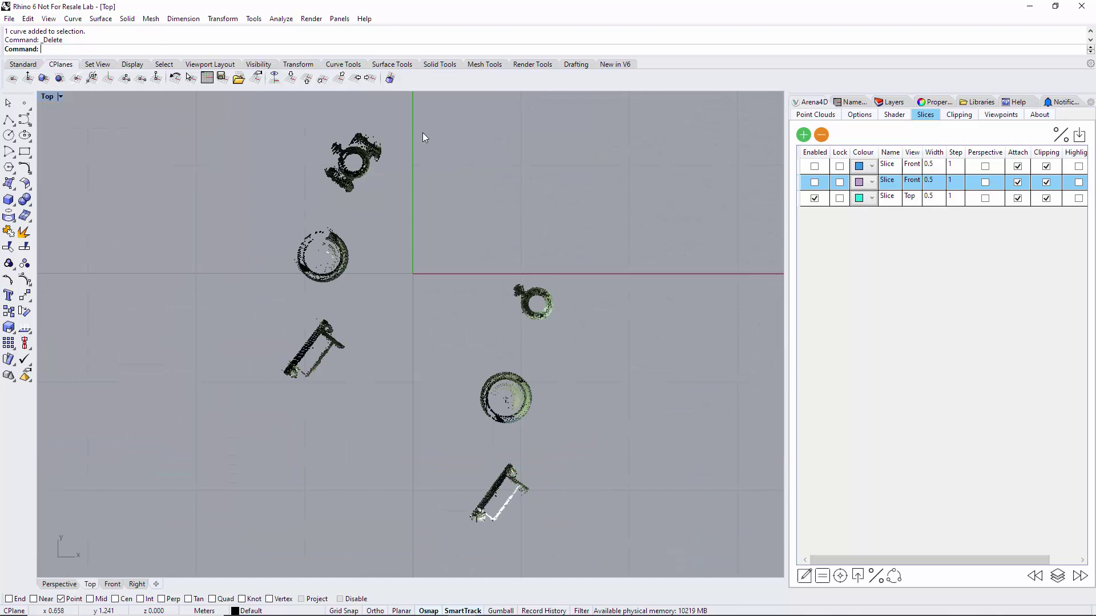
click(811, 578)
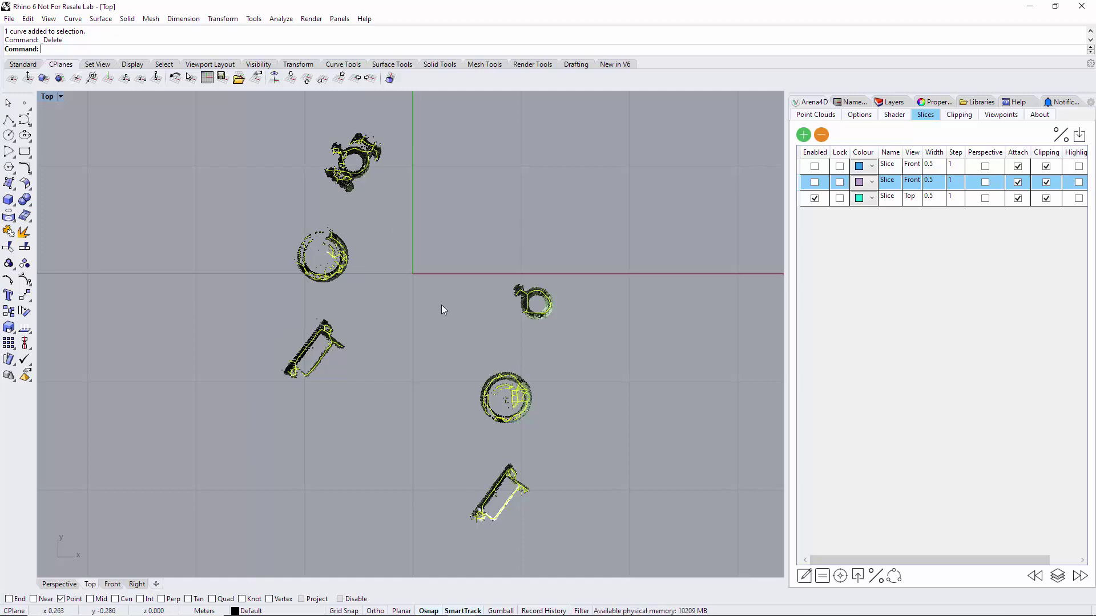
key(Delete)
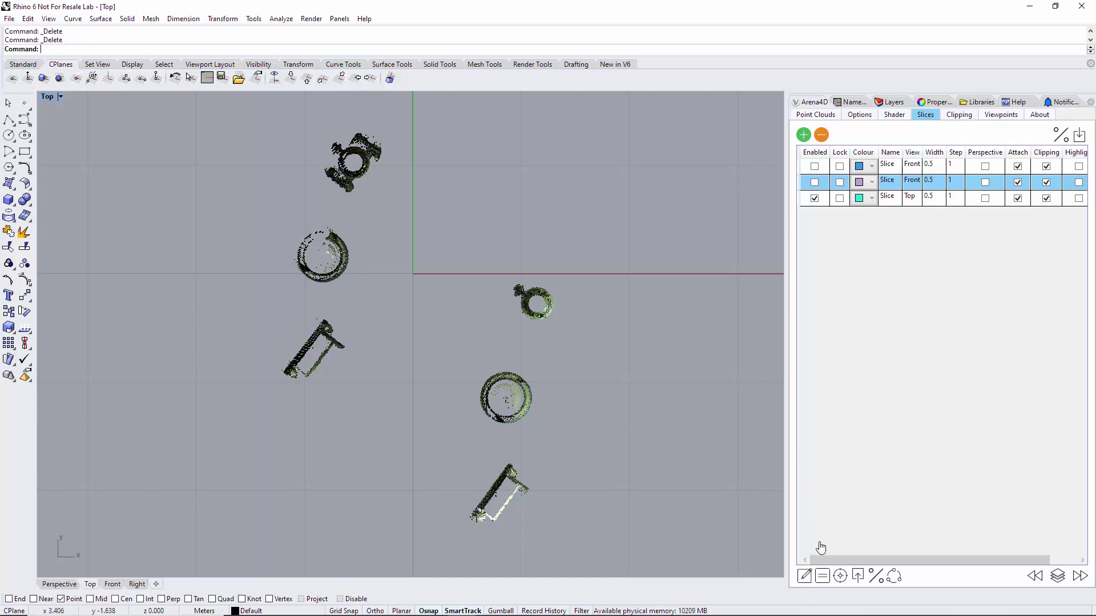
click(822, 576)
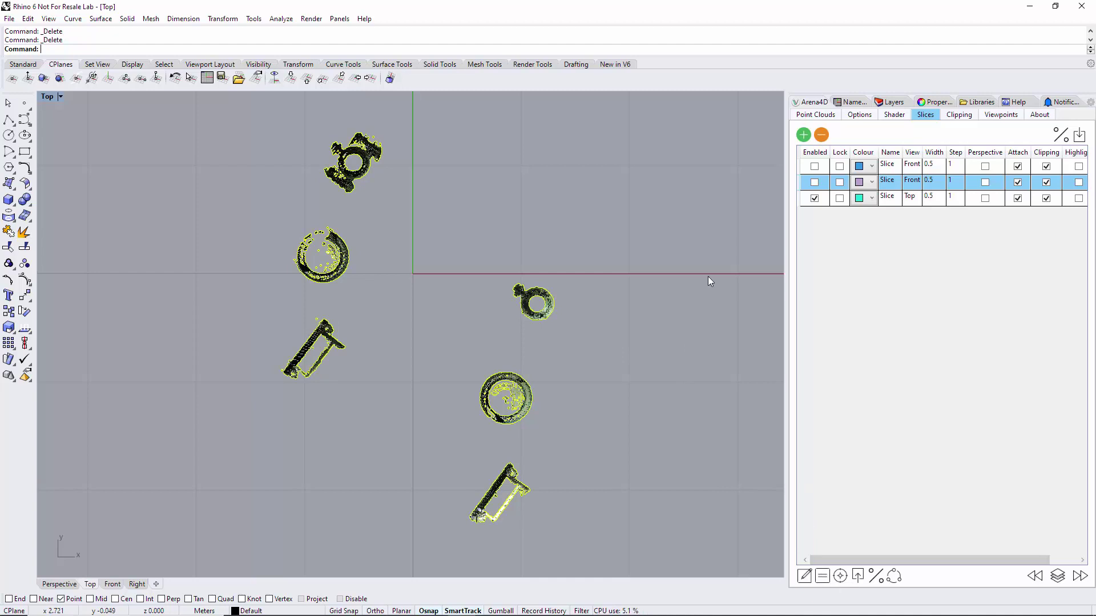
Zoom the Top view in and out, then bring up the Point Clouds settings
scroll(546, 371, up, 5)
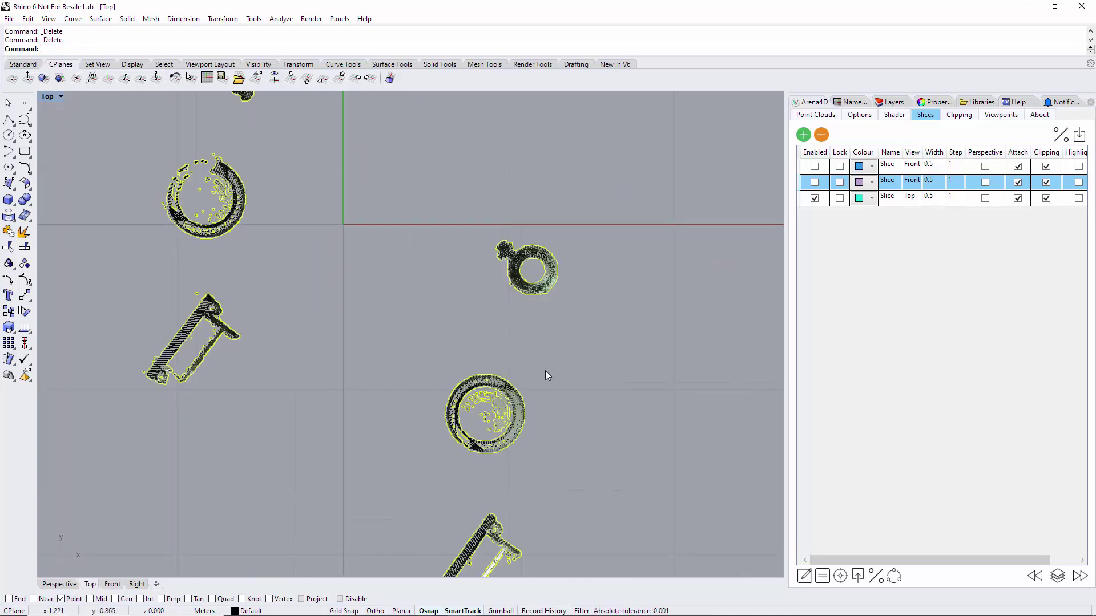
scroll(522, 390, down, 5)
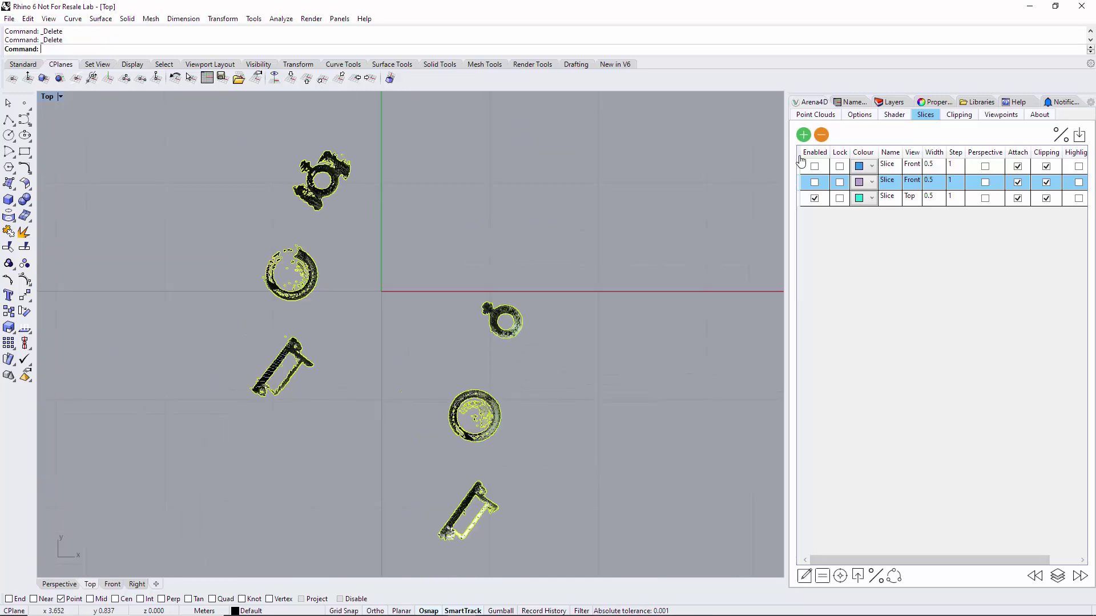
click(816, 115)
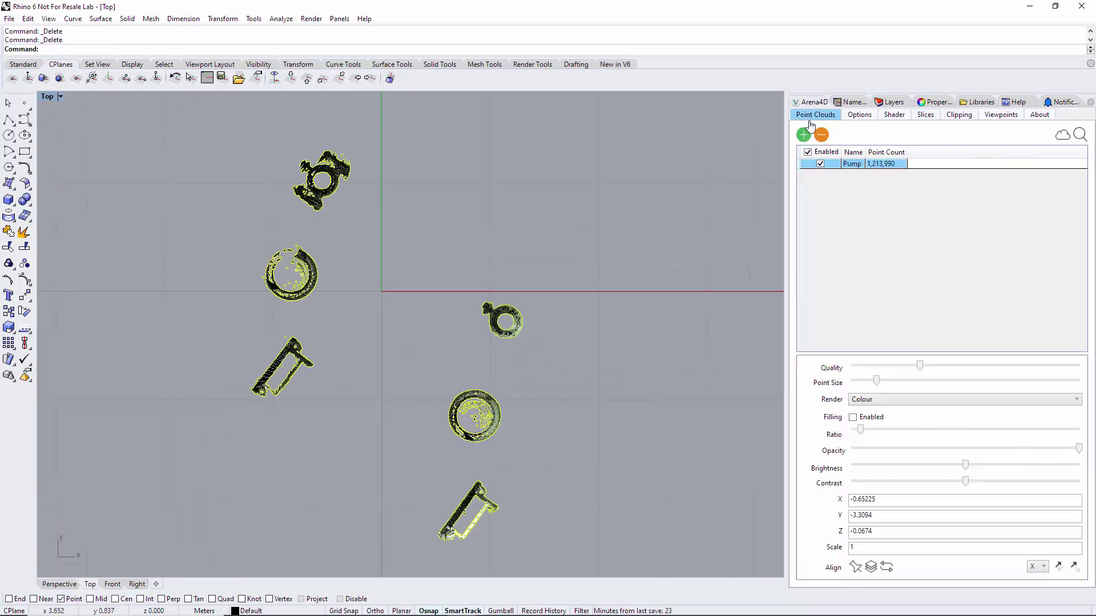
Hide the Pump cloud to inspect the small ring curve, then show it and select everything
click(808, 153)
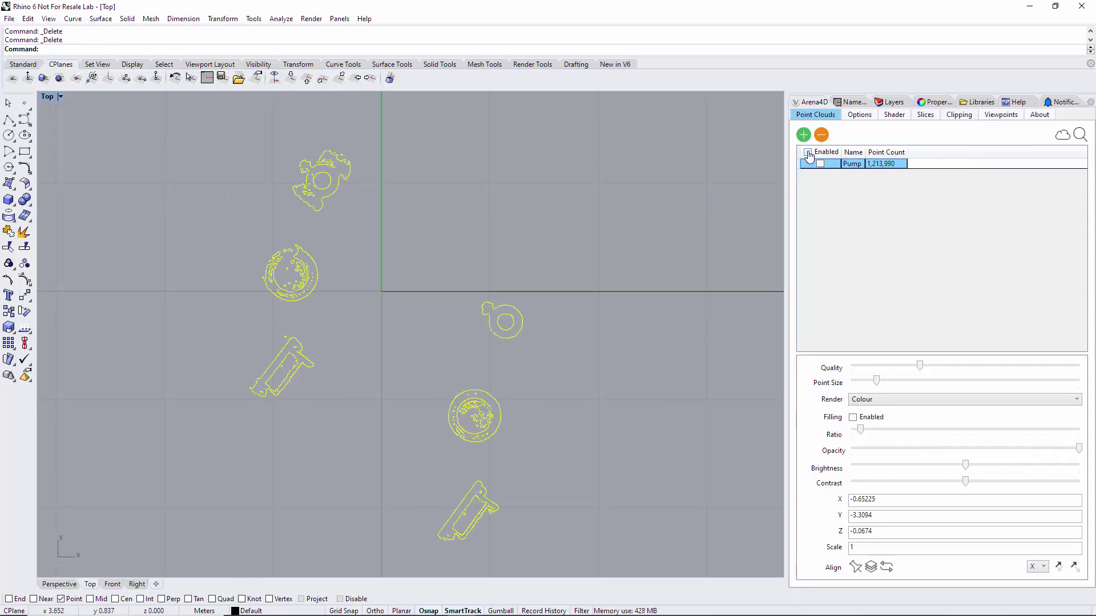
click(515, 311)
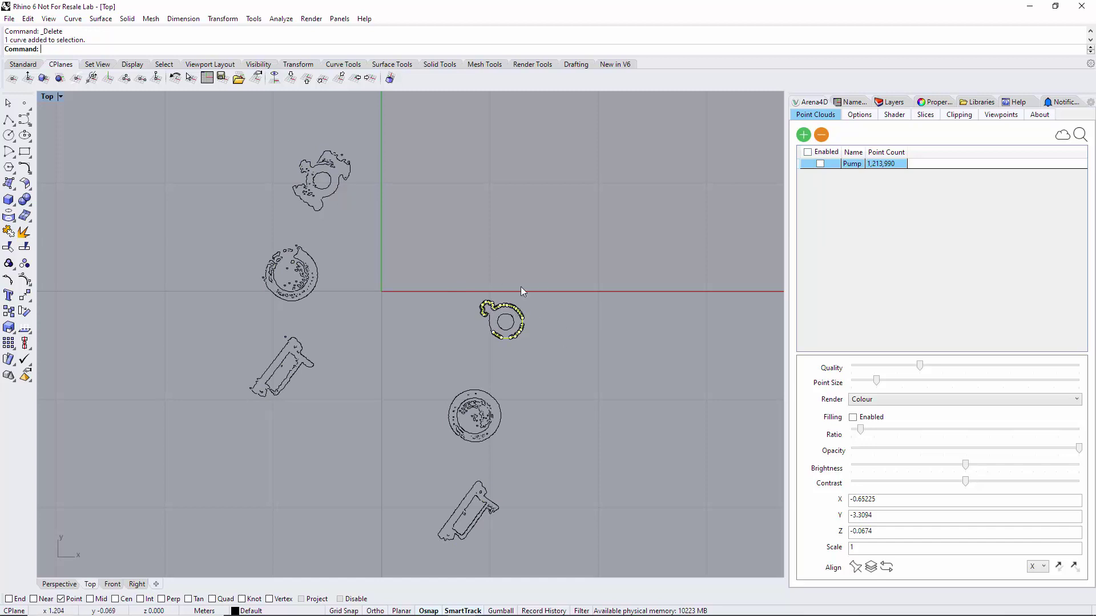
click(820, 163)
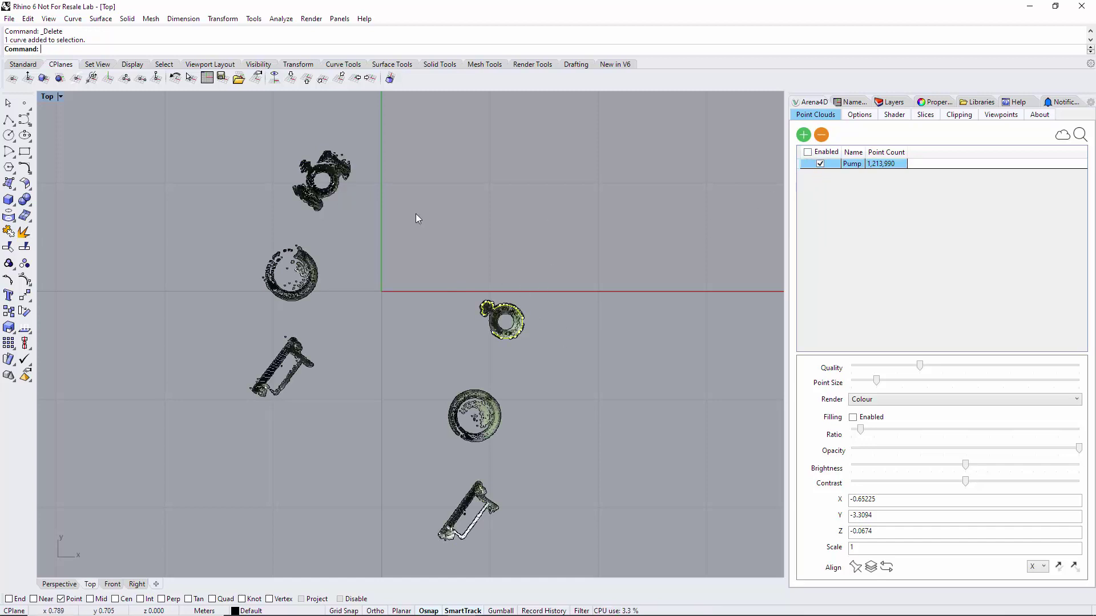
key(ctrl+a)
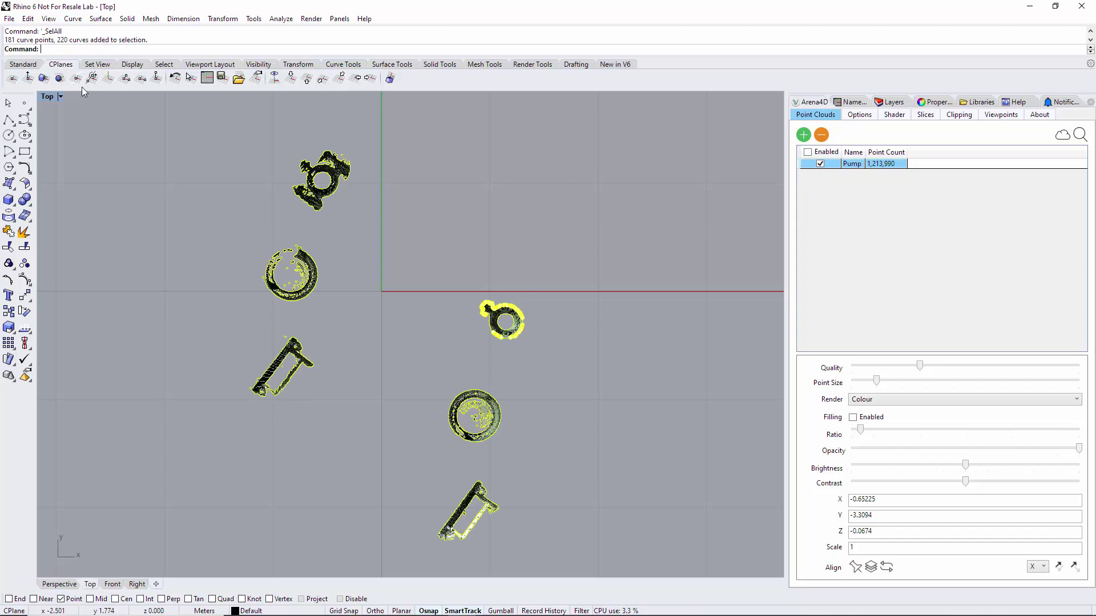
click(11, 20)
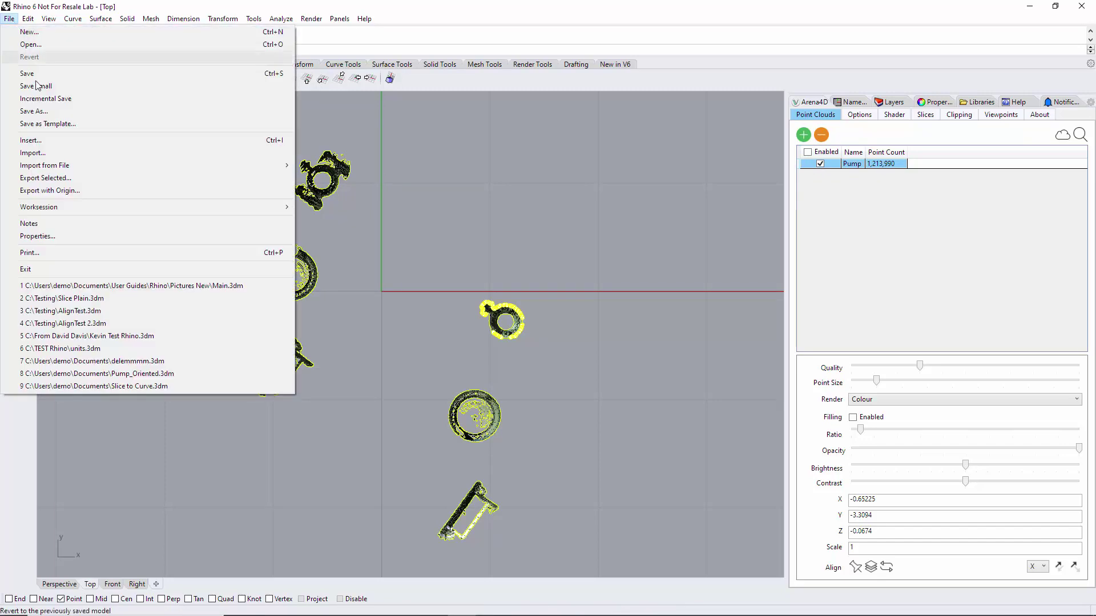
click(112, 174)
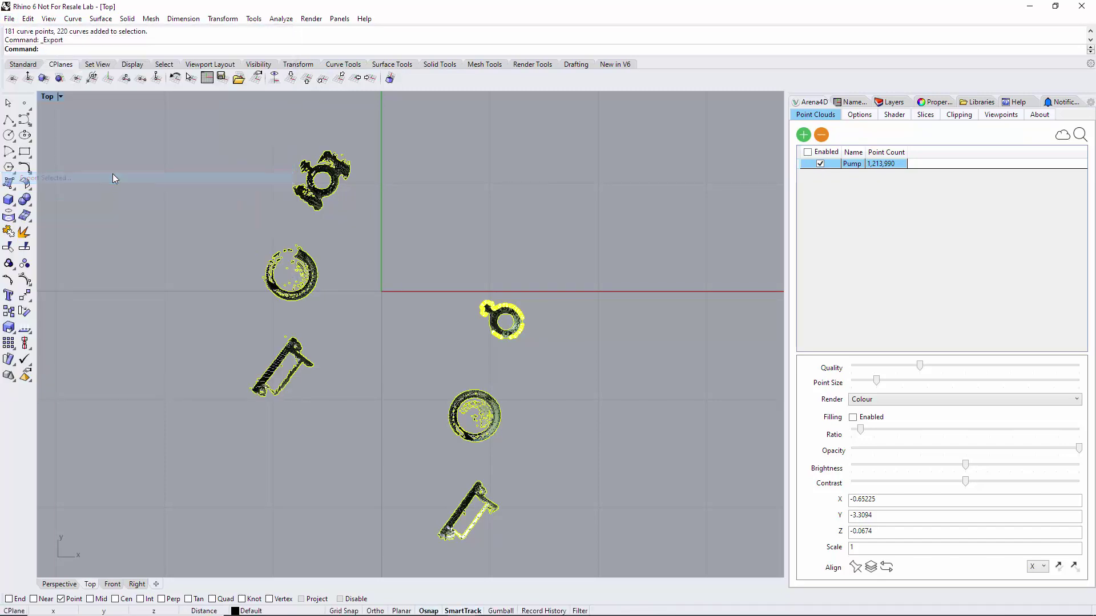
click(216, 361)
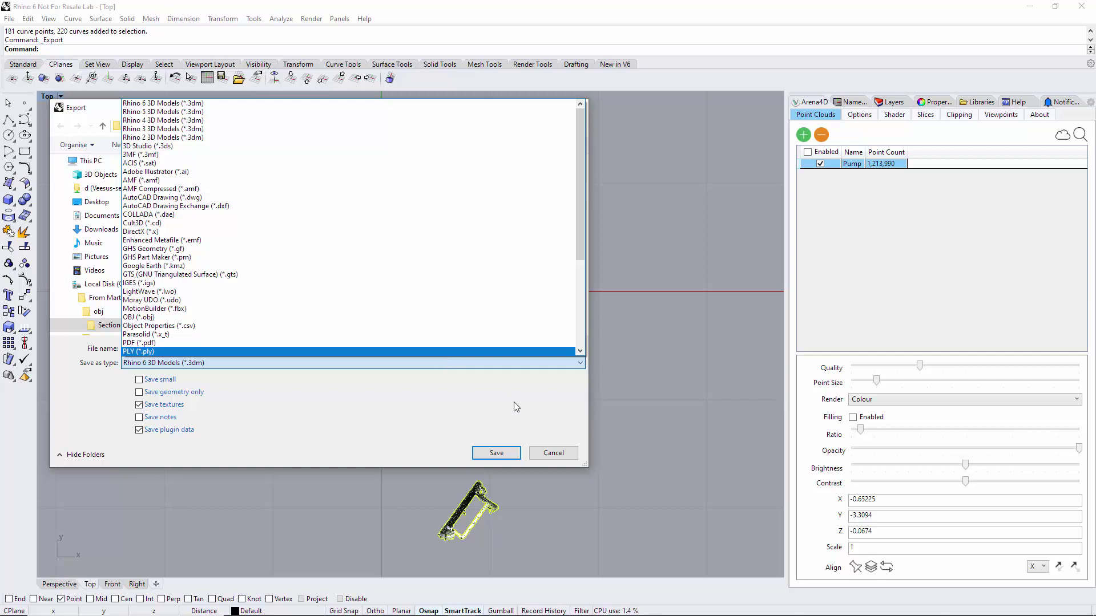
click(559, 453)
click(551, 454)
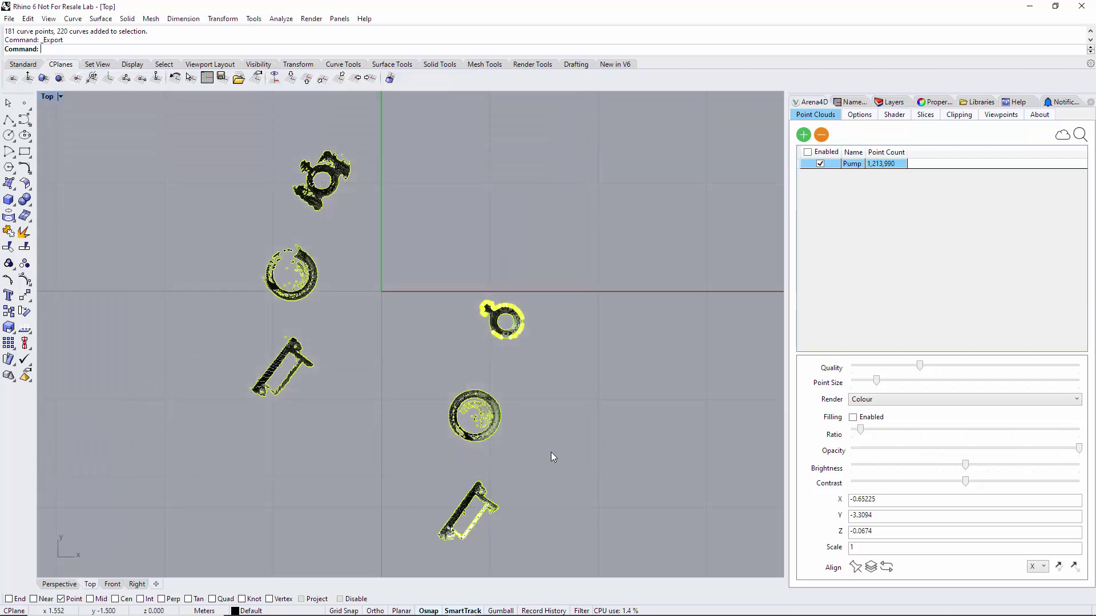
Restore the four-viewport layout from the Top view and show the Arena4D Slices list
double_click(48, 97)
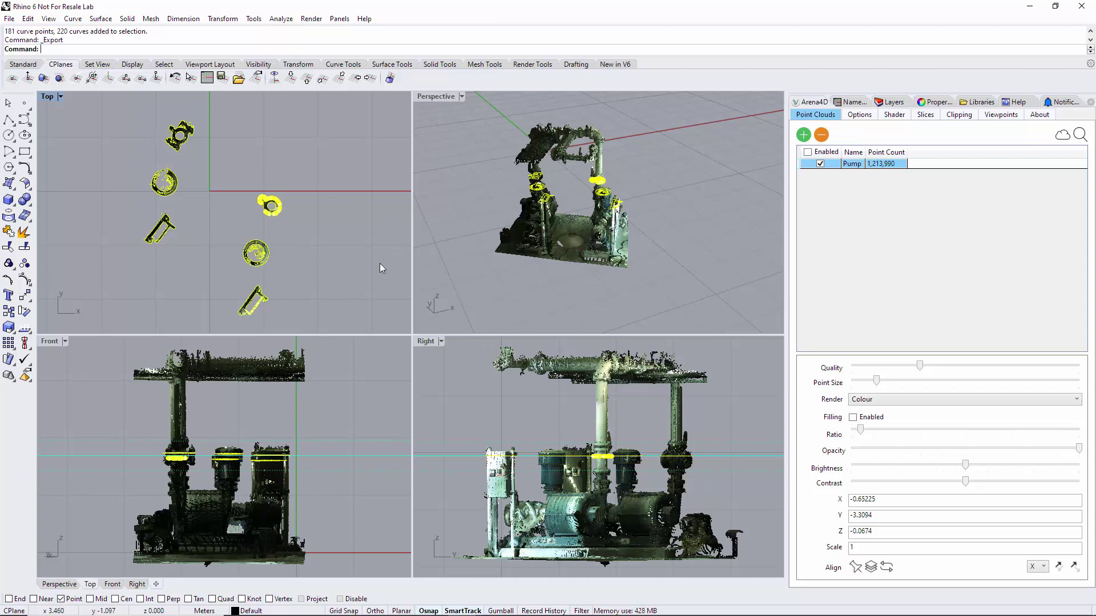
click(925, 115)
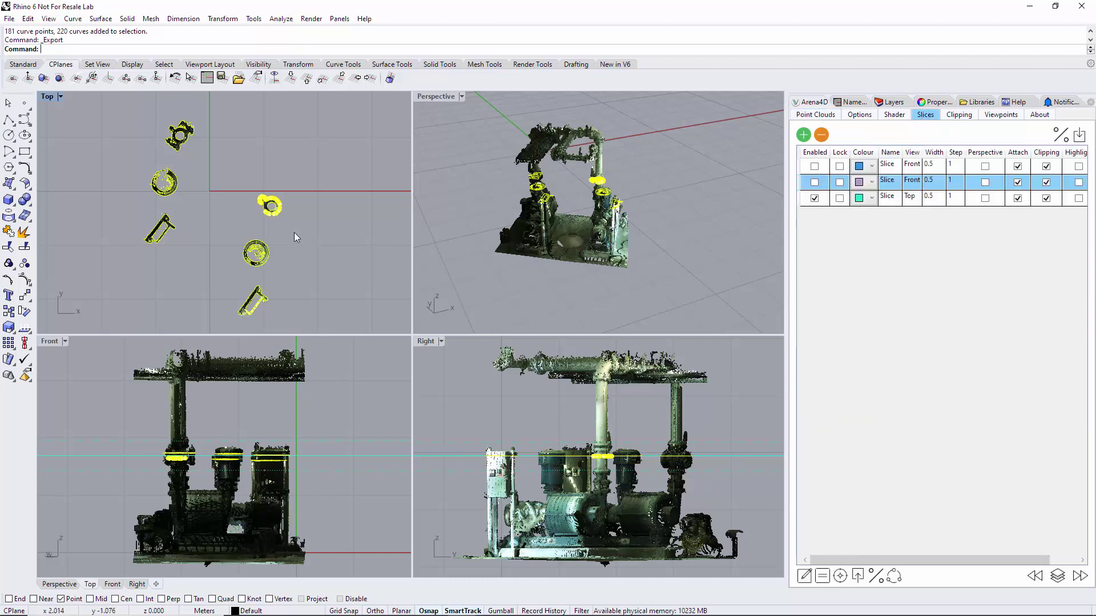